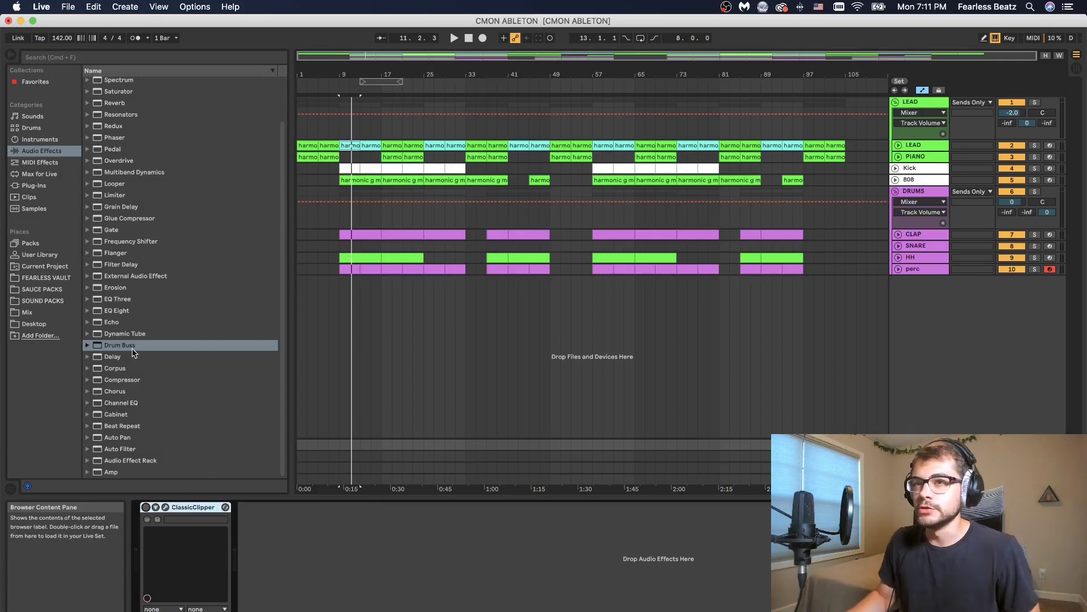
Add Drum Buss after ClassicClipper on the A PRE MASTER return track and switch to the Session View mixer
{"action": "double_click", "coordinate": [132, 346]}
{"action": "left_click", "coordinate": [310, 509]}
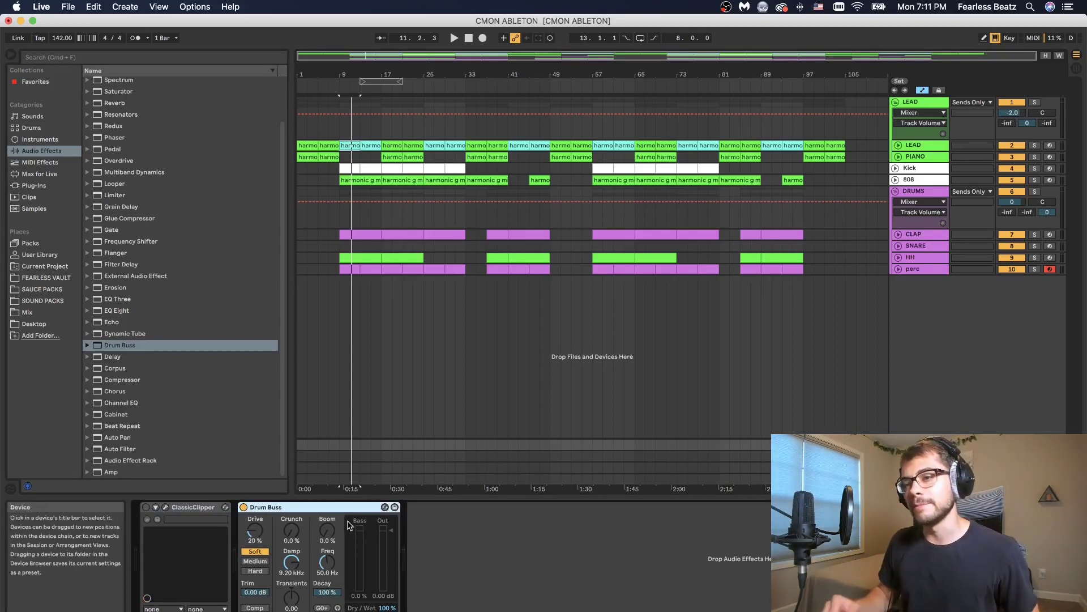
{"action": "key", "text": "Tab"}
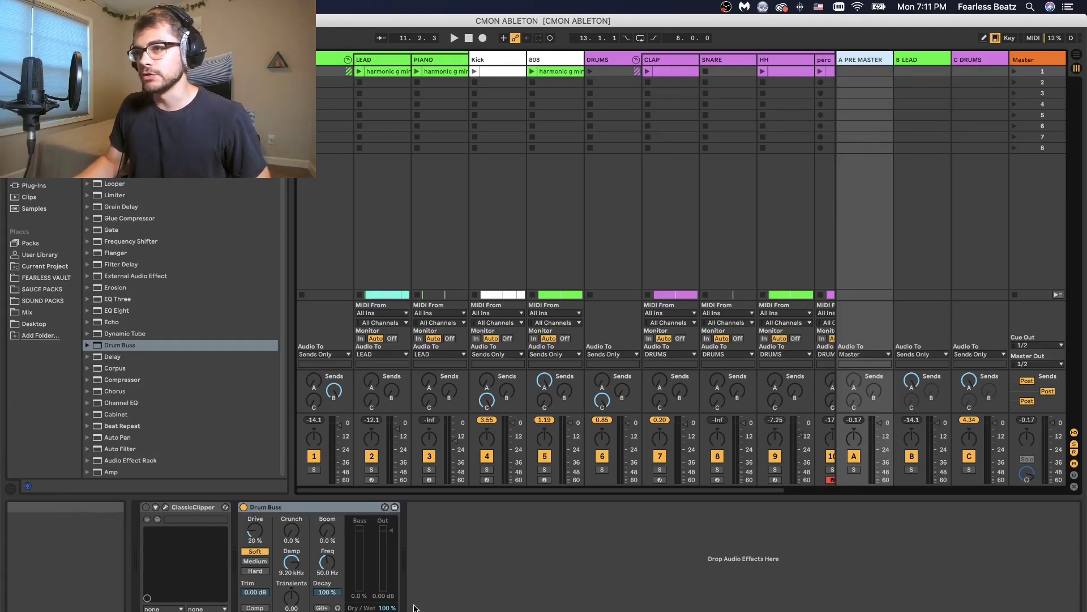
Play the beat and bypass Drum Buss on the pre master to compare the sound, stop playback and re-enable the device
{"action": "key", "text": "space"}
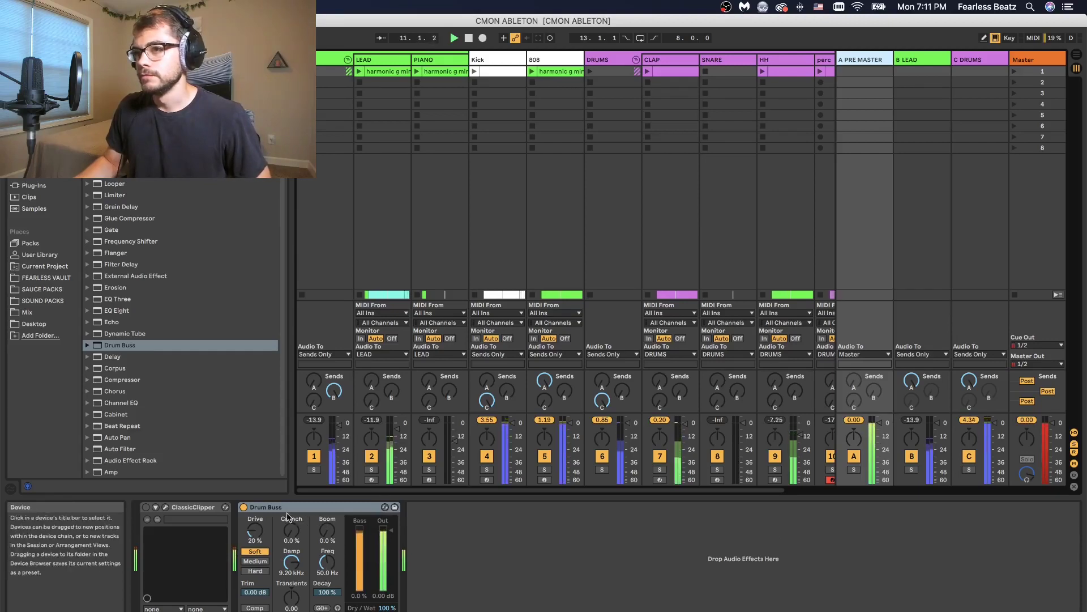
{"action": "left_click", "coordinate": [243, 508]}
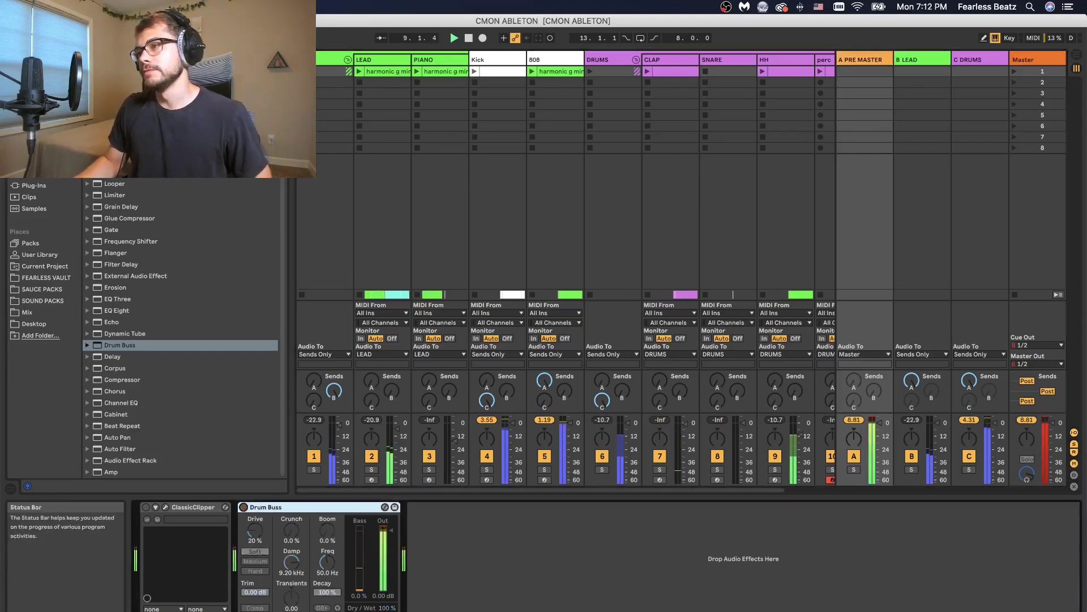
{"action": "key", "text": "space"}
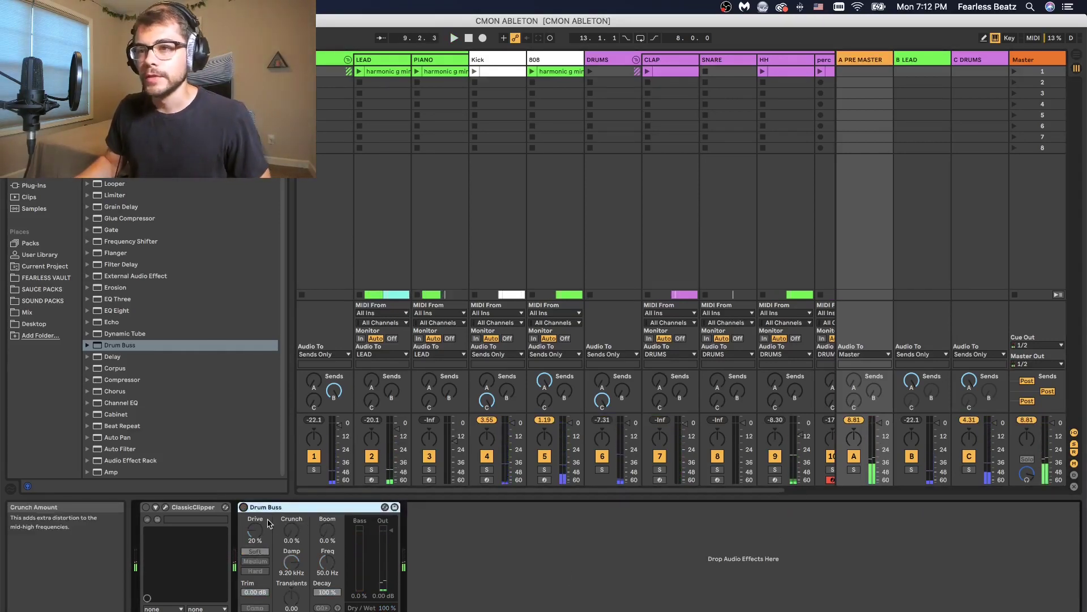
{"action": "left_click", "coordinate": [243, 508]}
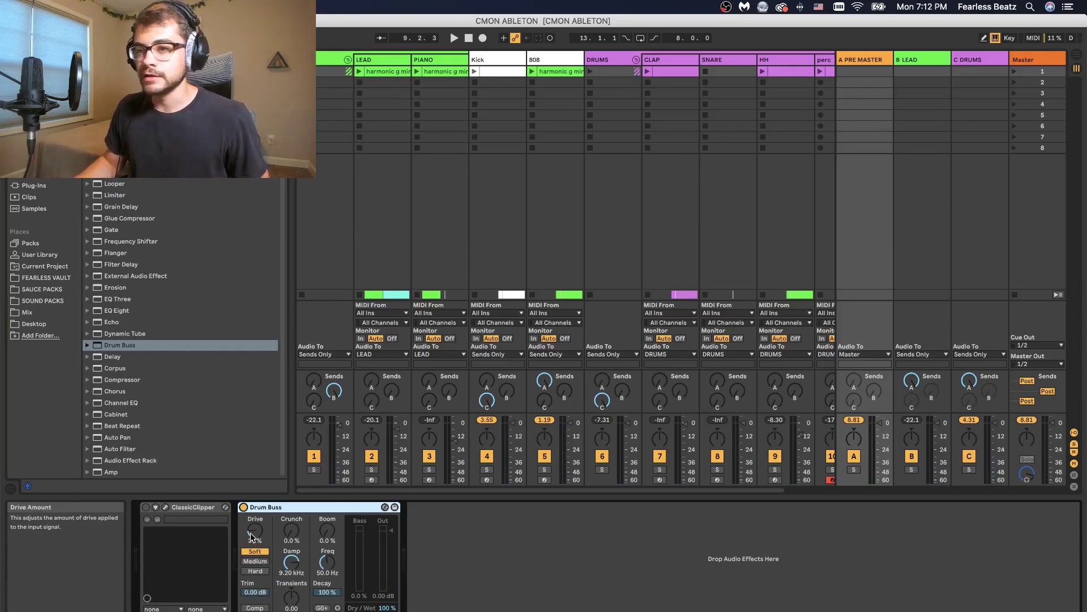
Set Drum Buss's Drive to 0% and Damp to 20 kHz, and try out its Boom controls
{"action": "left_click_drag", "start_coordinate": [249, 533], "coordinate": [249, 518]}
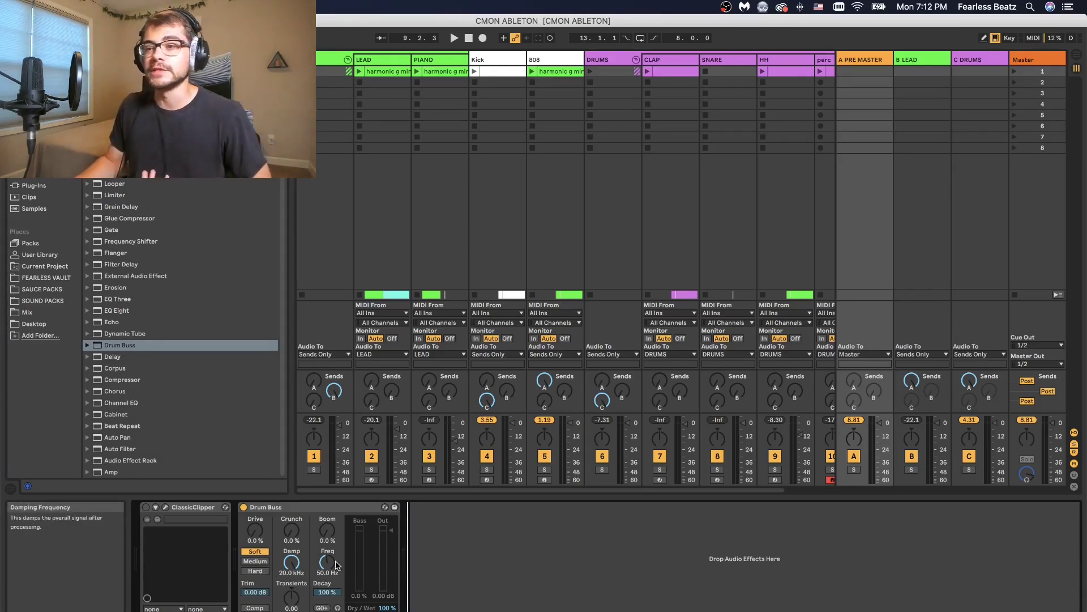
{"action": "left_click_drag", "start_coordinate": [294, 563], "coordinate": [294, 583]}
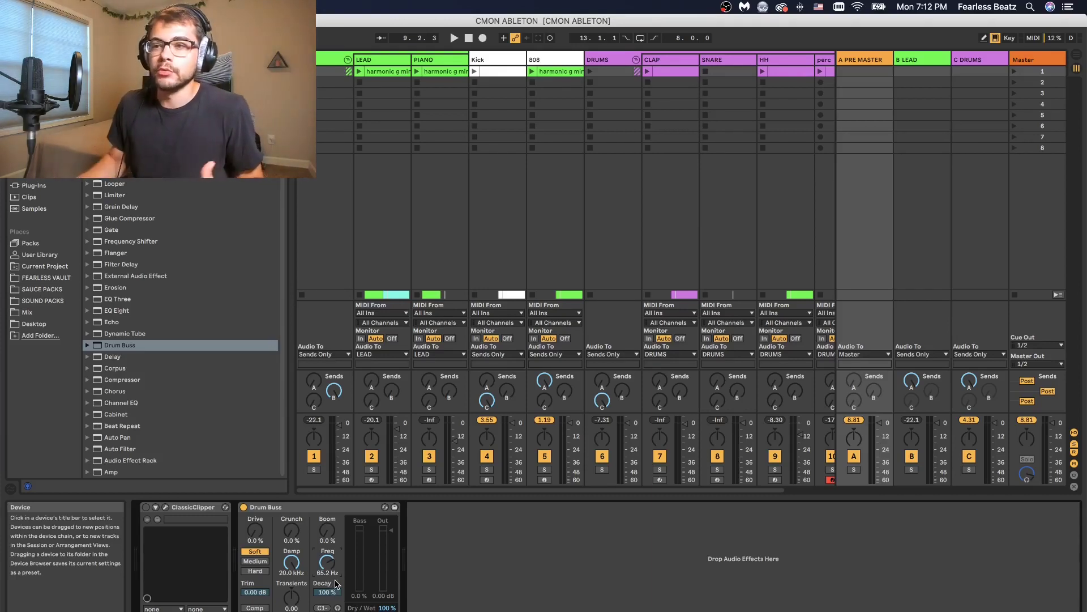
{"action": "left_click_drag", "start_coordinate": [327, 531], "coordinate": [327, 524]}
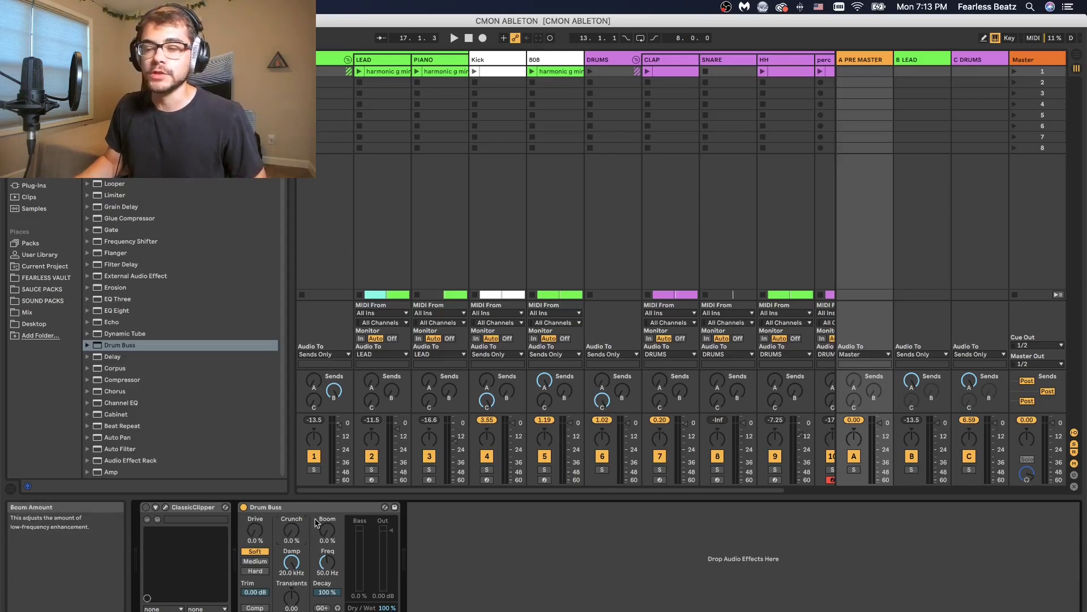
Try Hard distortion with Crunch at 28% in Drum Buss, and return to Soft with Crunch and Boom at 0%
{"action": "left_click", "coordinate": [256, 561]}
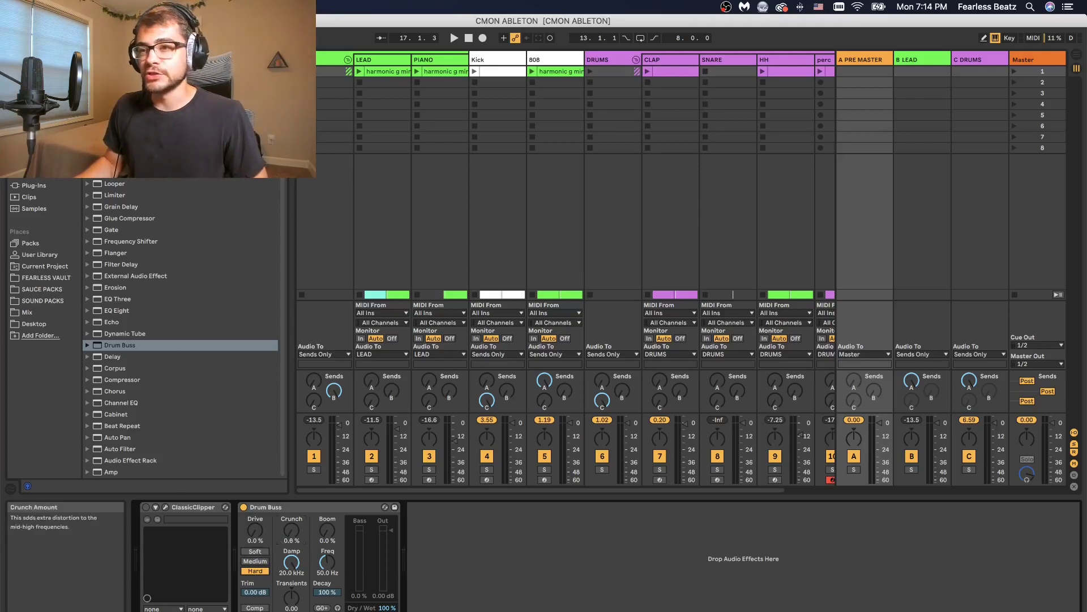
{"action": "left_click_drag", "start_coordinate": [296, 539], "coordinate": [296, 537]}
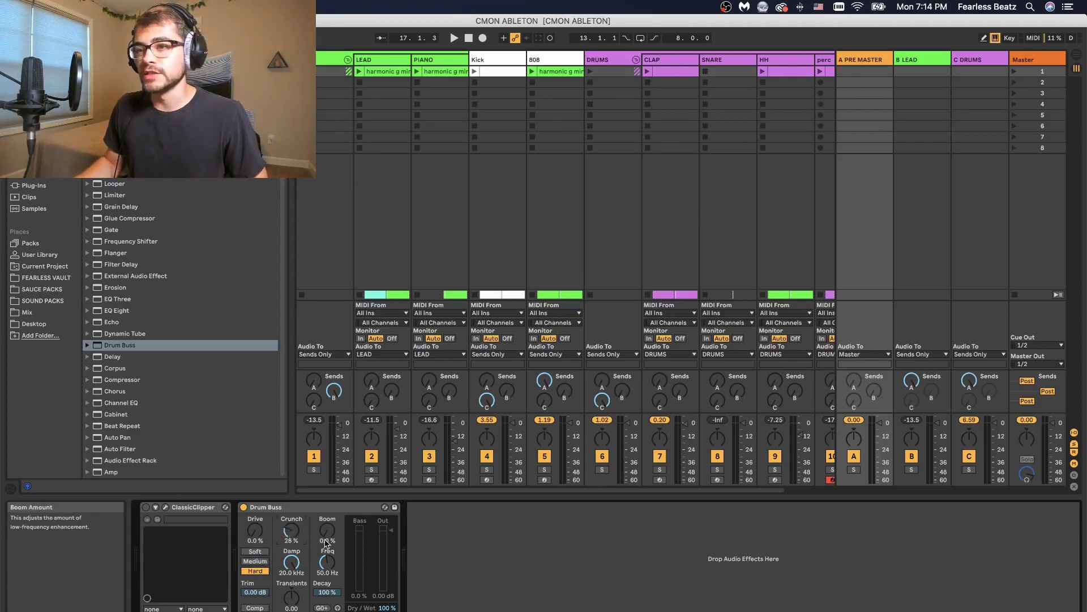
{"action": "left_click", "coordinate": [264, 552]}
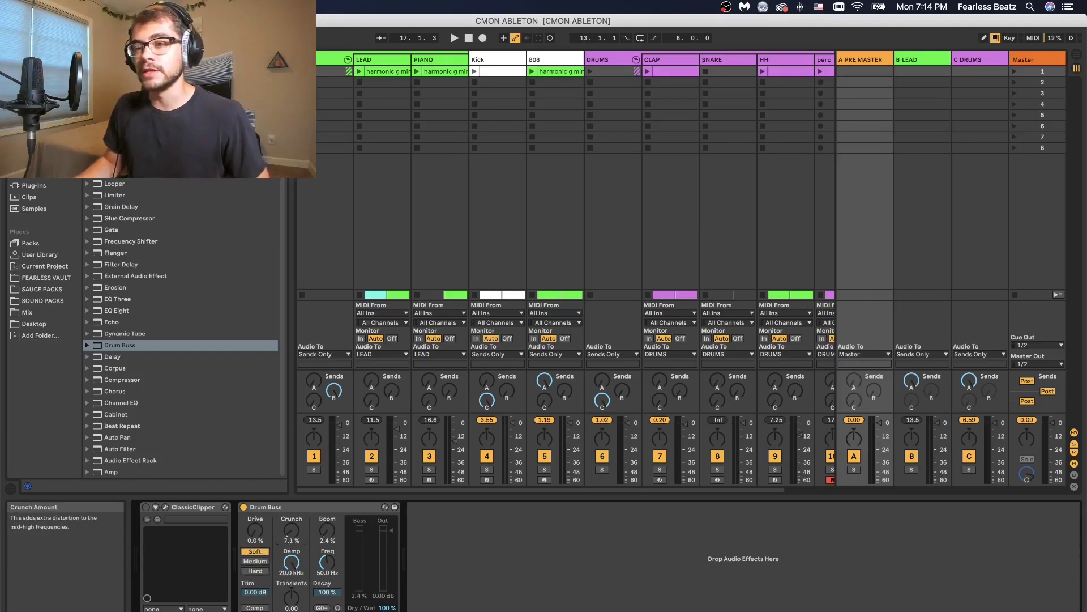
{"action": "left_click_drag", "start_coordinate": [294, 538], "coordinate": [326, 541]}
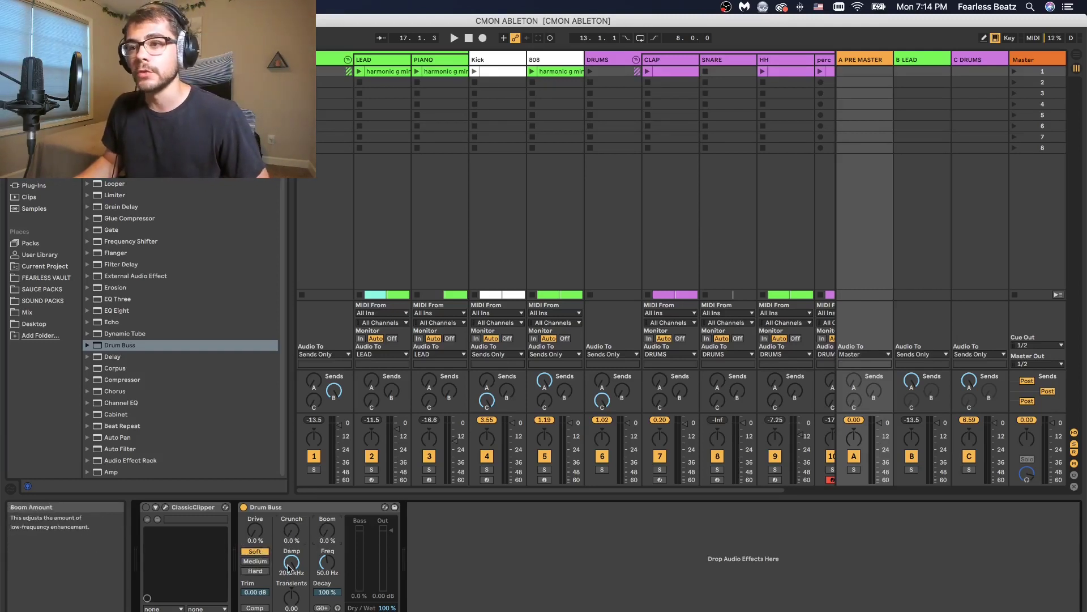
Set Crunch to 10% during playback and compare the Hard, Medium and Soft distortion types, finishing on Soft
{"action": "left_click", "coordinate": [254, 570]}
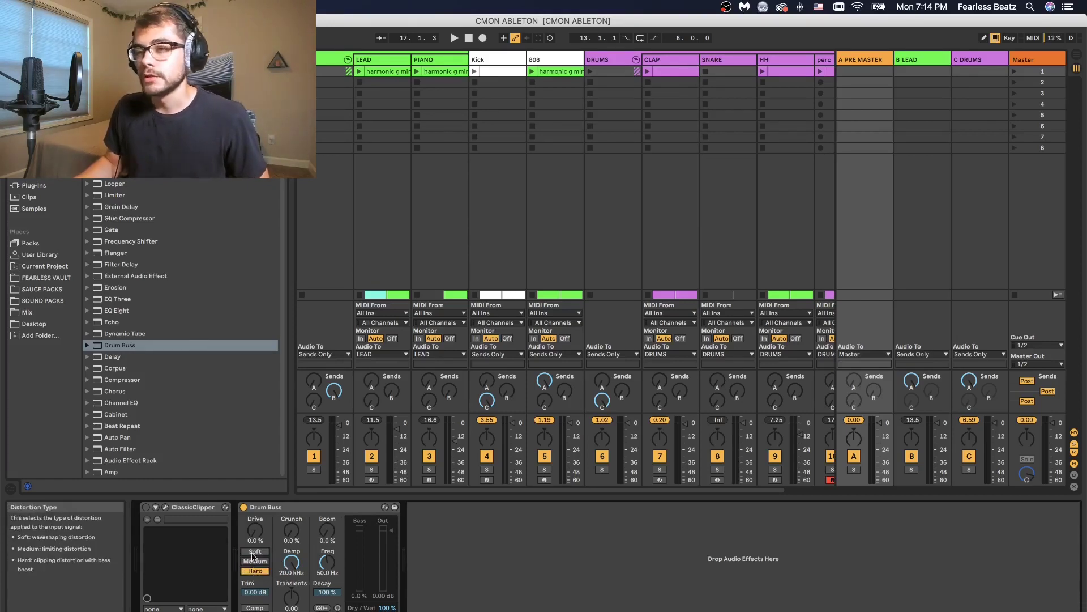
{"action": "key", "text": "space"}
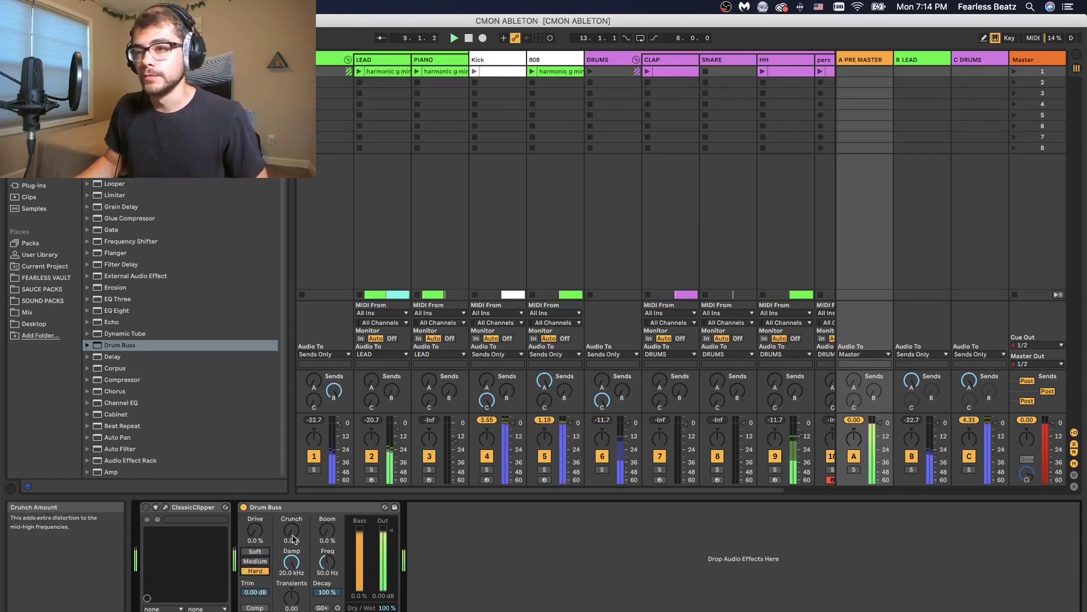
{"action": "left_click_drag", "start_coordinate": [291, 530], "coordinate": [292, 518]}
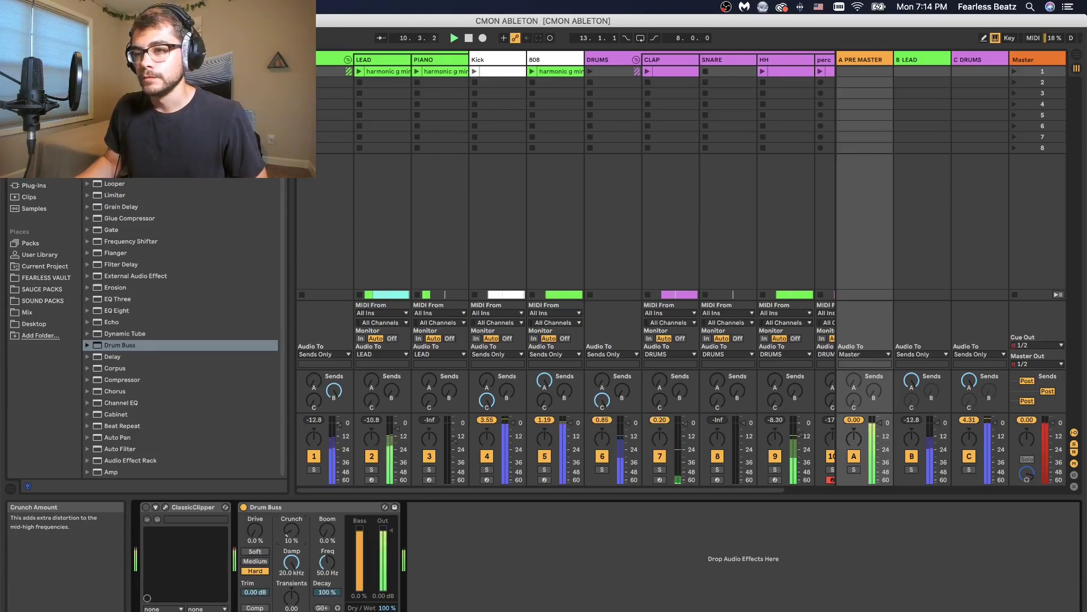
{"action": "left_click", "coordinate": [259, 561]}
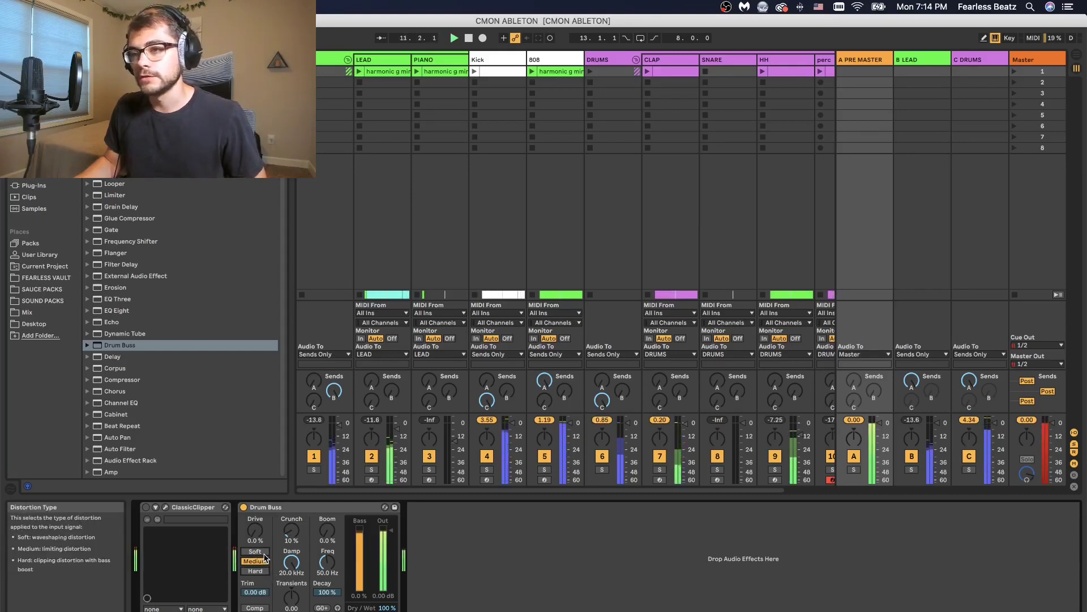
{"action": "left_click", "coordinate": [264, 552]}
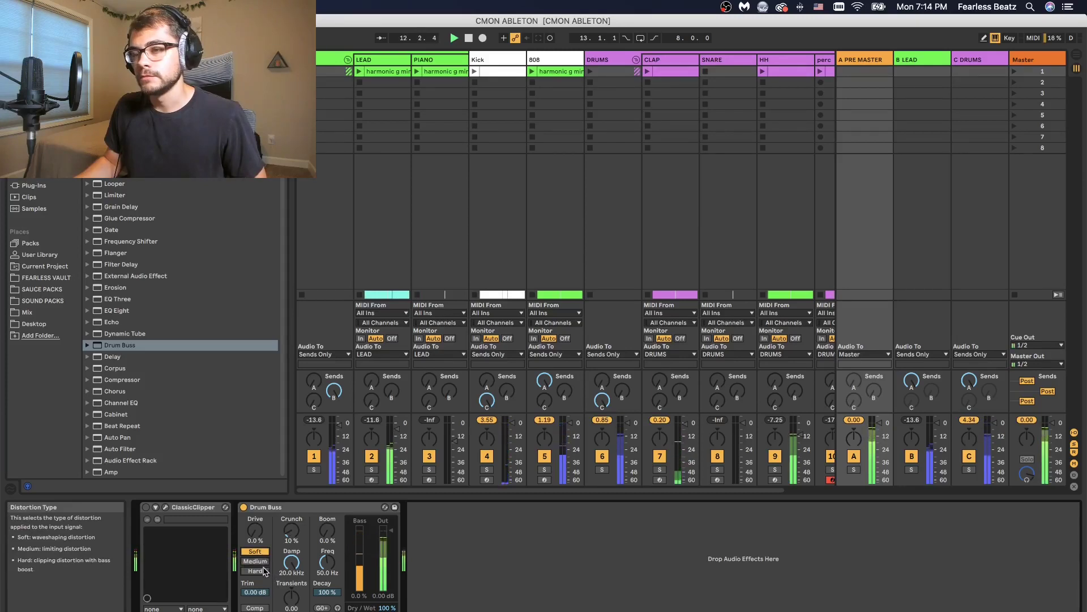
{"action": "left_click", "coordinate": [263, 572]}
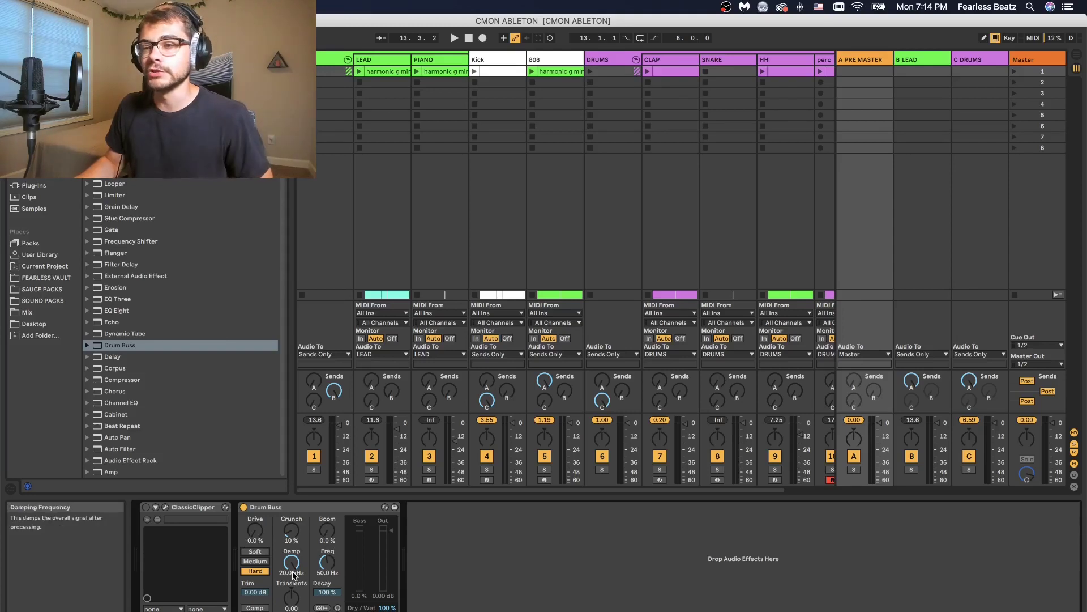
{"action": "left_click", "coordinate": [255, 551]}
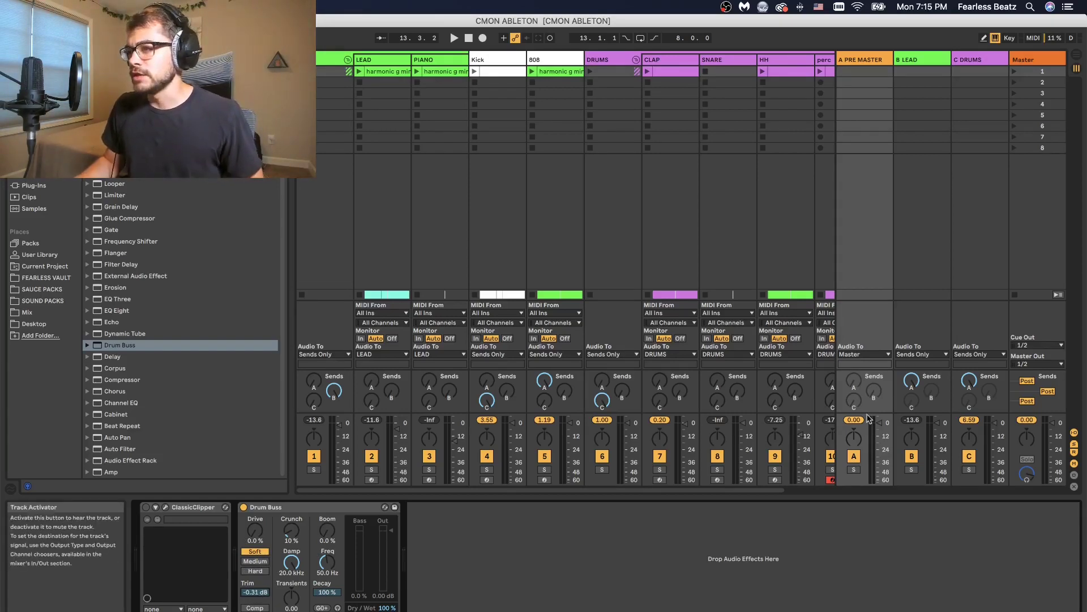
Bypass Drum Buss and play the beat to check the level without it, and turn the device back on
{"action": "left_click", "coordinate": [244, 507]}
{"action": "key", "text": "space"}
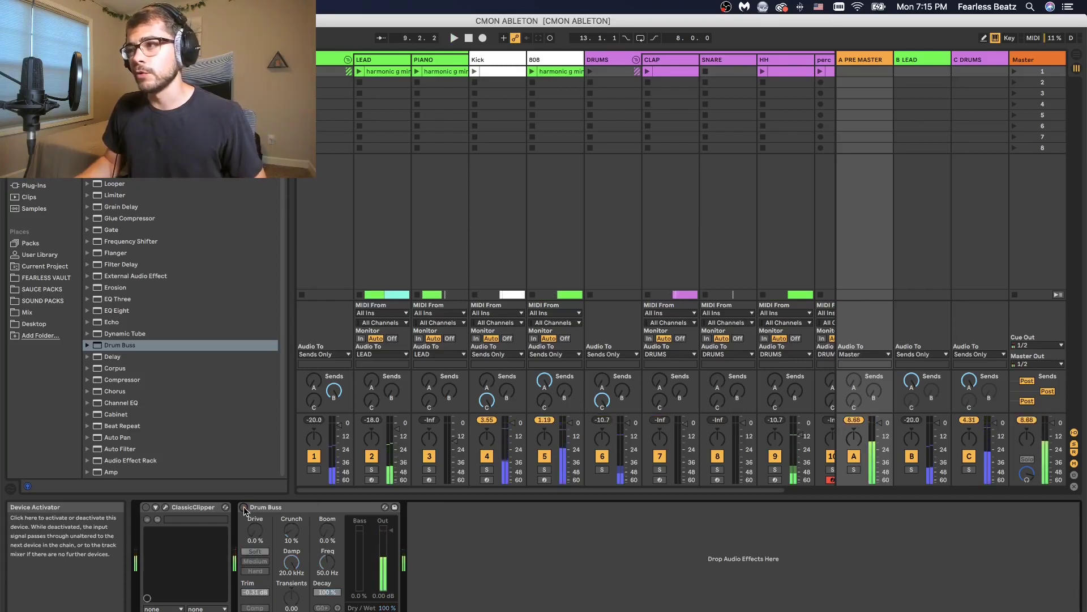
{"action": "left_click", "coordinate": [244, 507]}
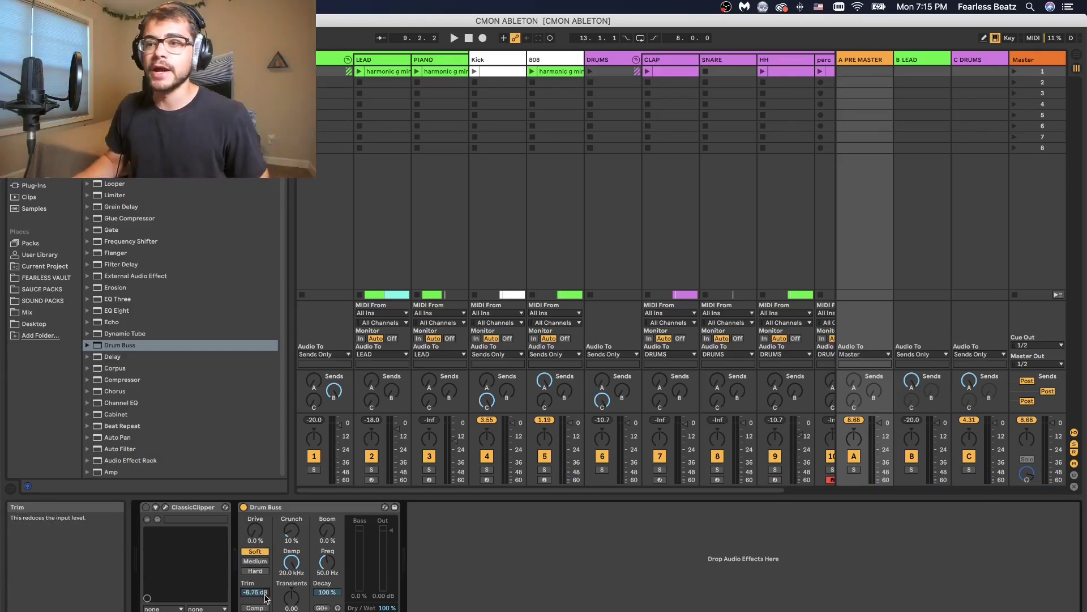
Match Drum Buss's input level by ear during playback, adjusting Trim to -3.75 dB
{"action": "key", "text": "space"}
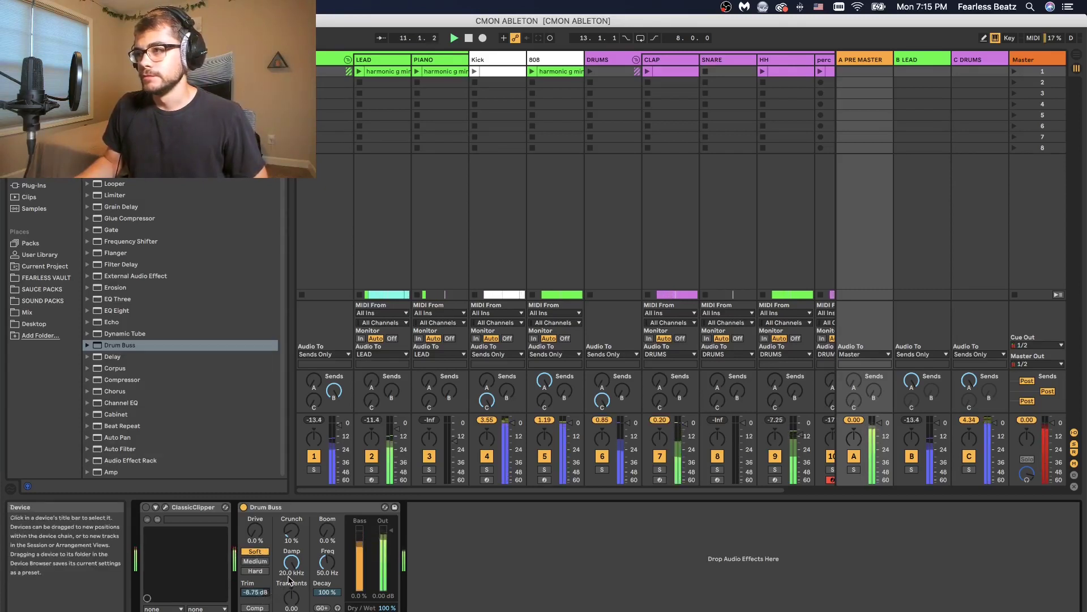
{"action": "key", "text": "space"}
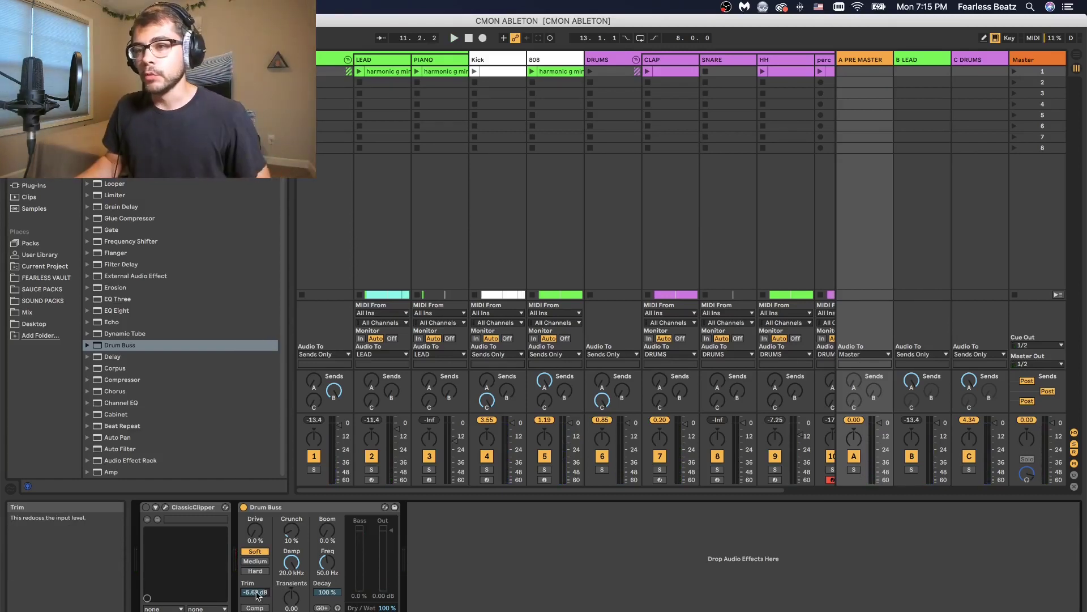
{"action": "left_click_drag", "start_coordinate": [258, 593], "coordinate": [258, 597]}
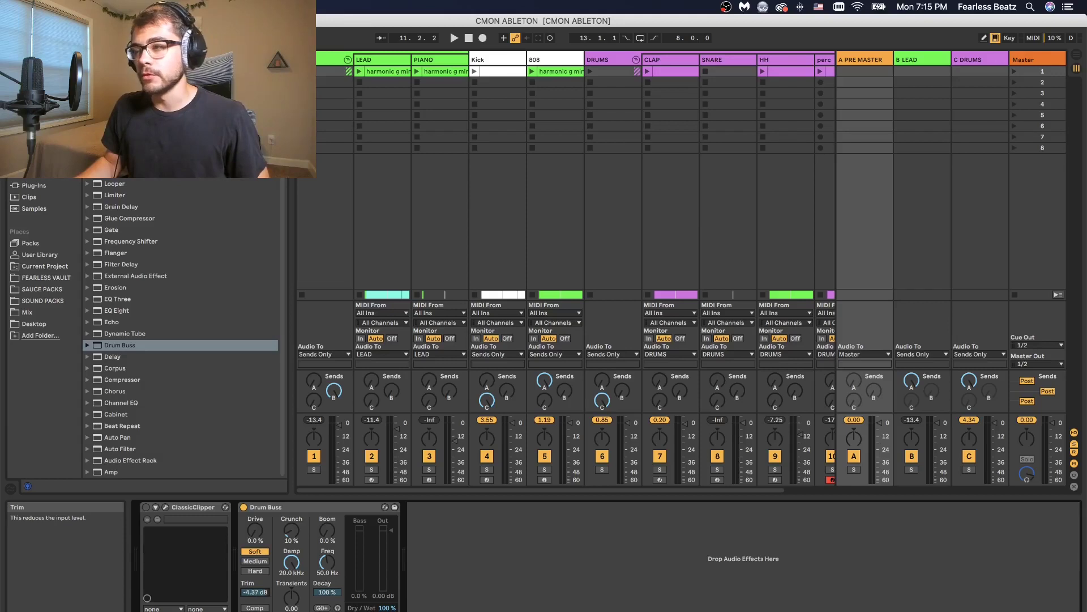
{"action": "key", "text": "space"}
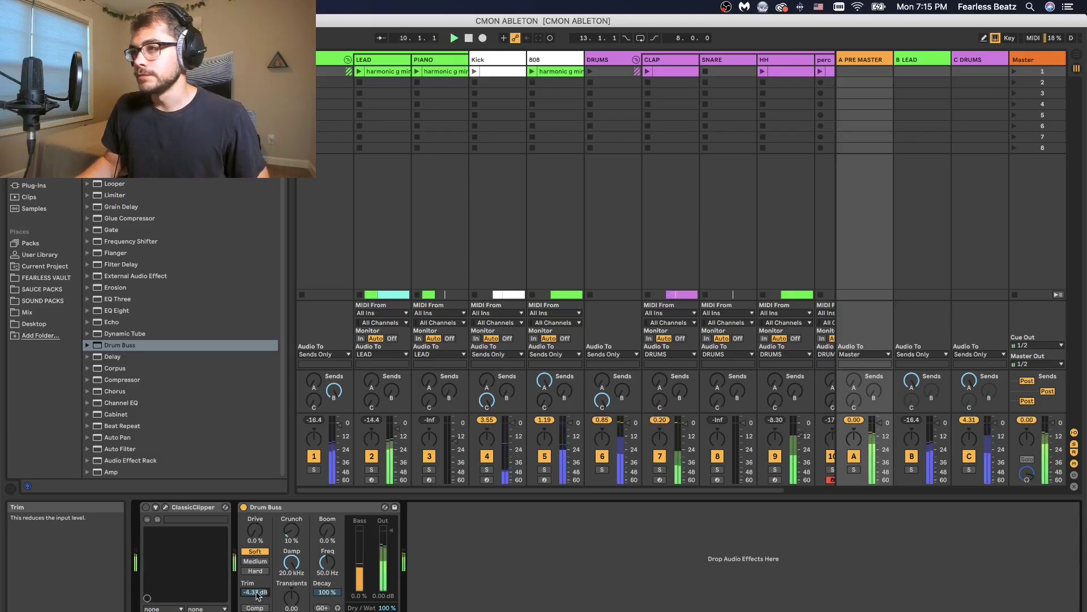
{"action": "left_click_drag", "start_coordinate": [258, 594], "coordinate": [258, 590]}
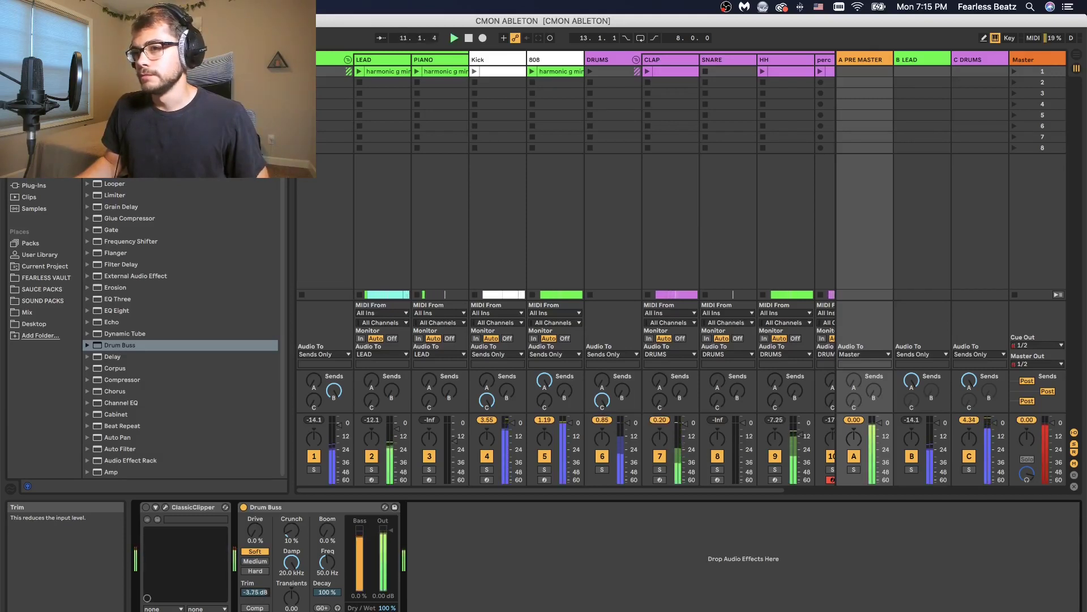
Reset Drum Buss's Trim to 0 dB and delete the device from the A PRE MASTER track
{"action": "key", "text": "Delete"}
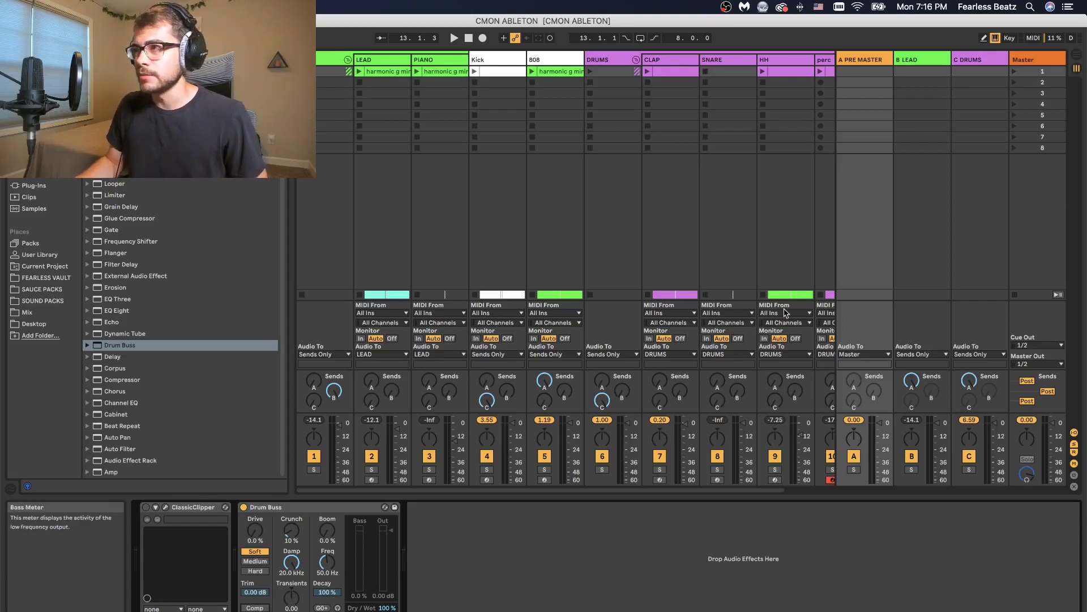
{"action": "left_click", "coordinate": [323, 507]}
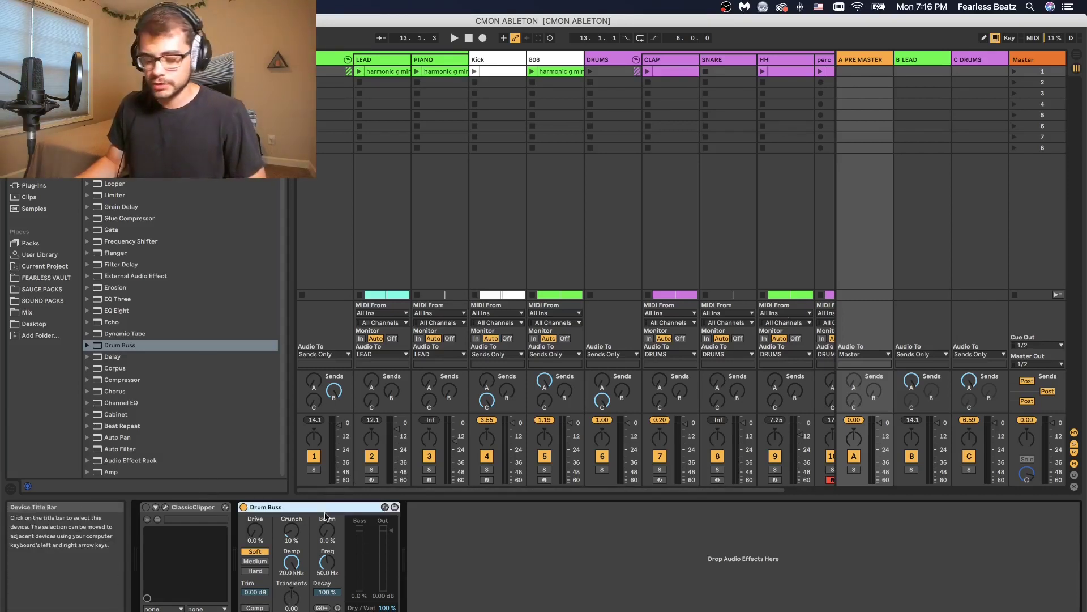
{"action": "key", "text": "Delete"}
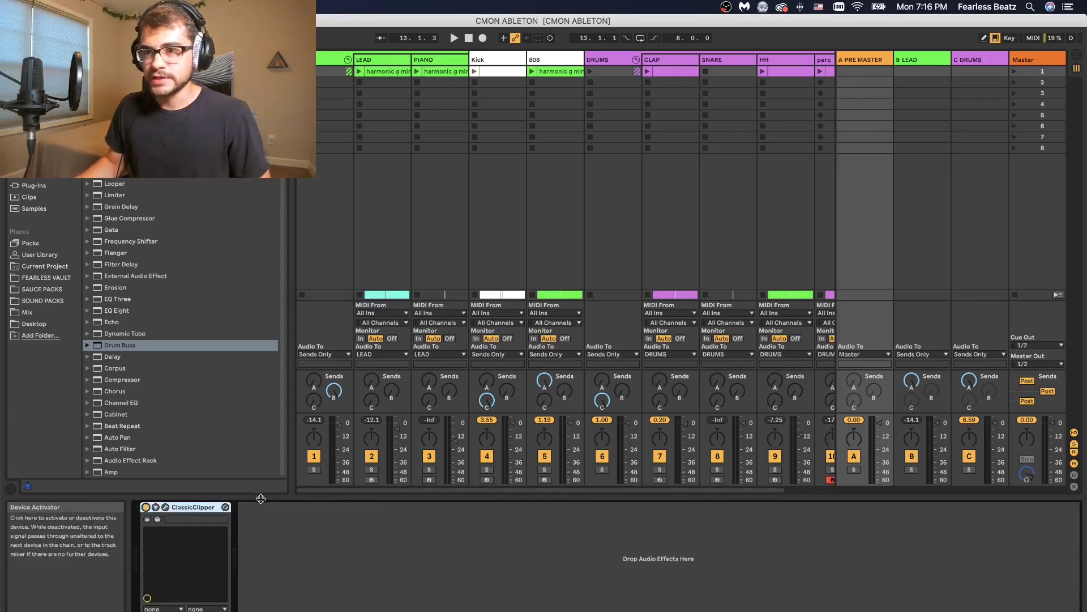
Add Drum Buss after FabFilter Pro-Q 3 on the Kick track and solo that track
{"action": "left_click", "coordinate": [488, 90]}
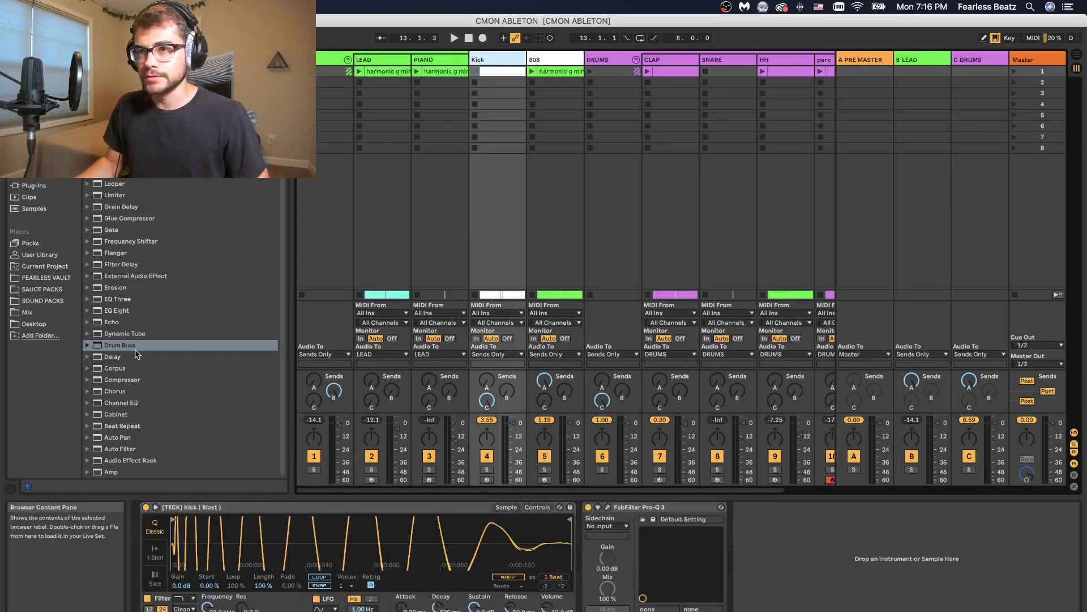
{"action": "left_click_drag", "start_coordinate": [136, 354], "coordinate": [491, 476]}
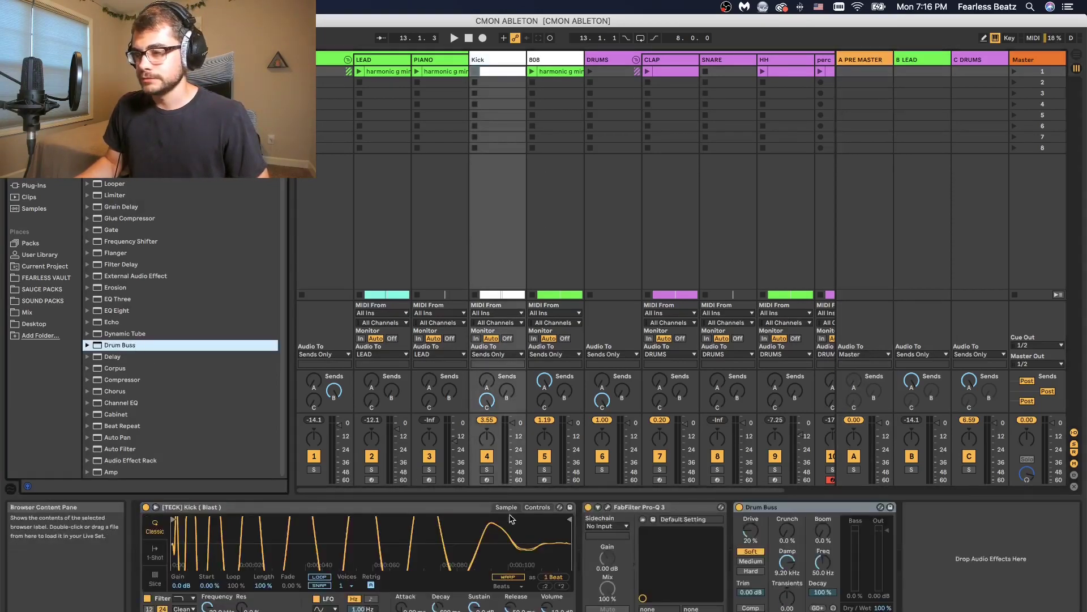
{"action": "left_click", "coordinate": [487, 470]}
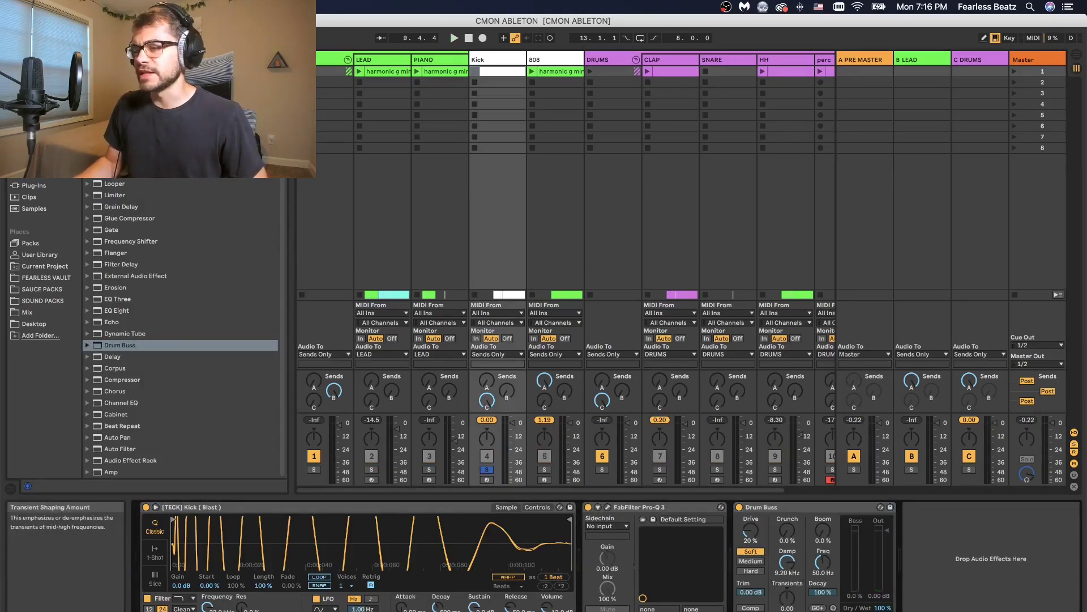
Audition the soloed kick with Drum Buss's Transients raised to 1.00 and lowered to -0.86
{"action": "key", "text": "space"}
{"action": "left_click_drag", "start_coordinate": [787, 598], "coordinate": [787, 541]}
{"action": "key", "text": "space"}
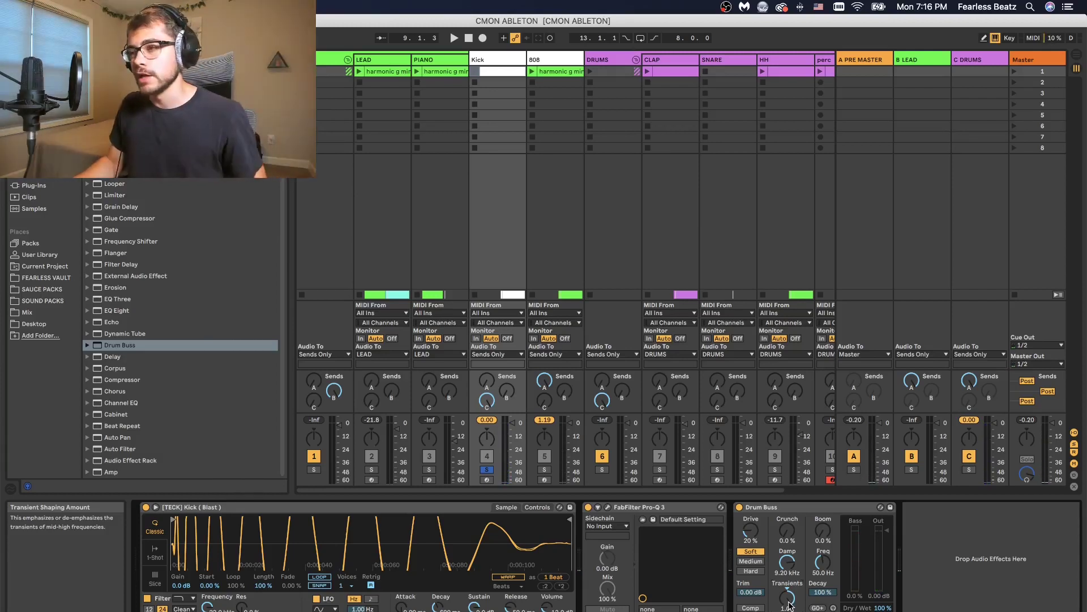
{"action": "left_click_drag", "start_coordinate": [787, 598], "coordinate": [787, 611]}
{"action": "key", "text": "space"}
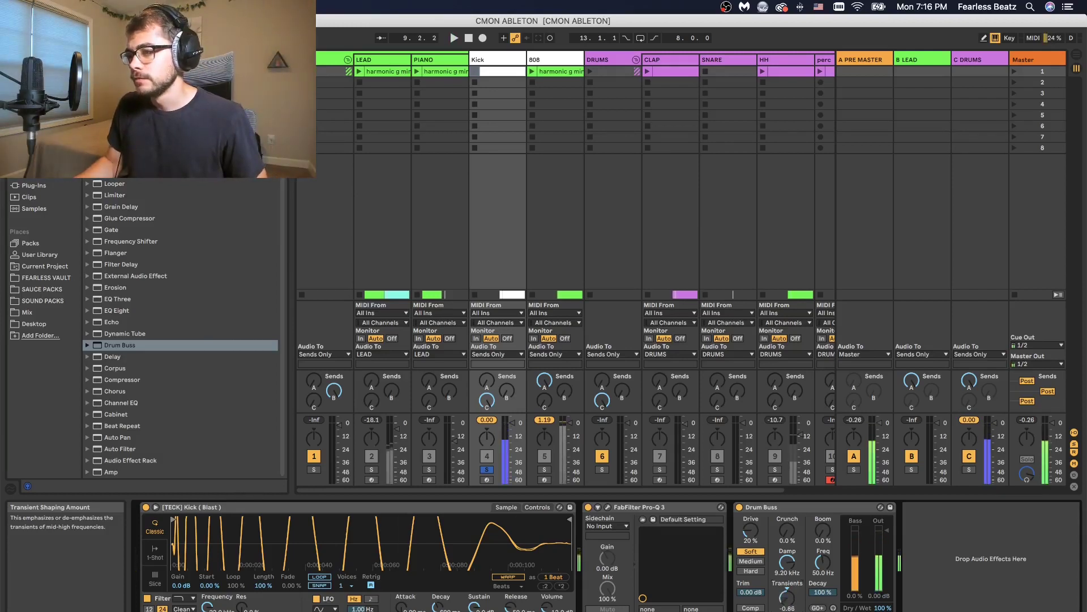
Audition the soloed kick with Drum Buss's Transients lowered to -1.00 and raised to -0.62
{"action": "key", "text": "space"}
{"action": "key", "text": "space"}
{"action": "key", "text": "space"}
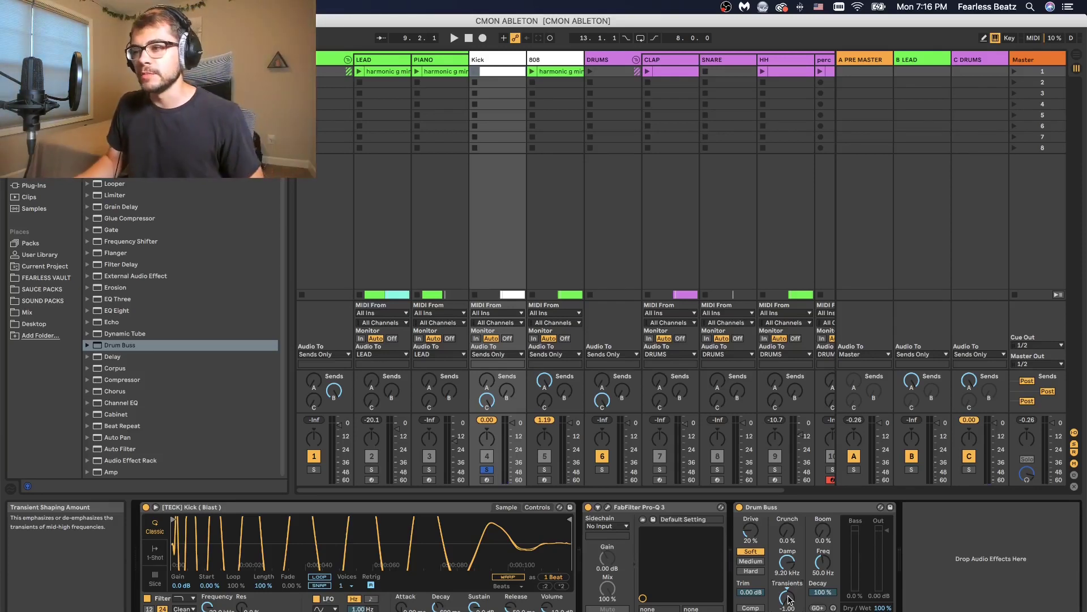
{"action": "key", "text": "space"}
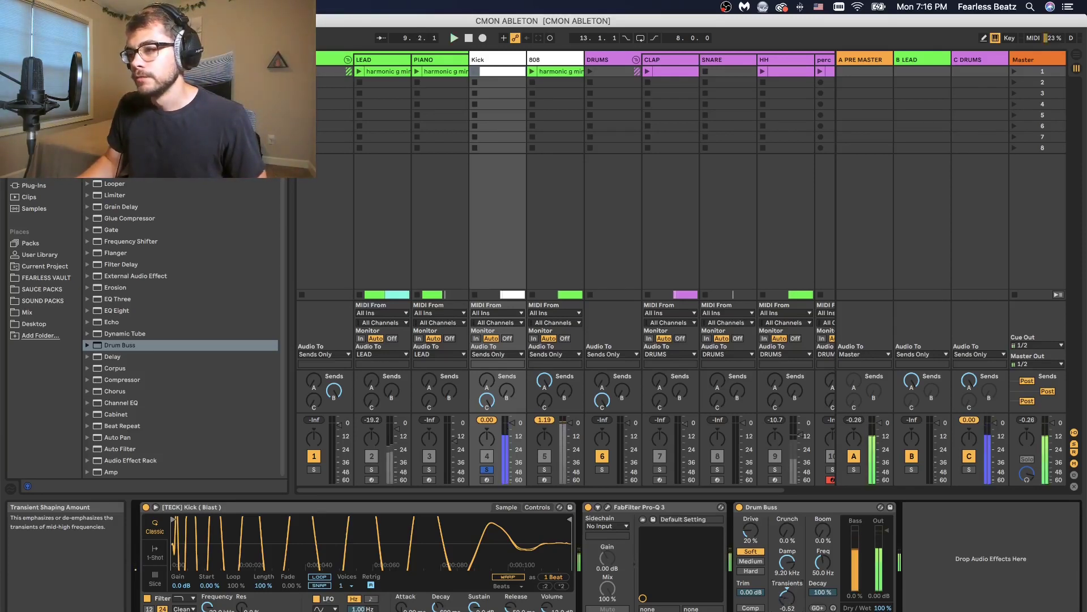
{"action": "key", "text": "space"}
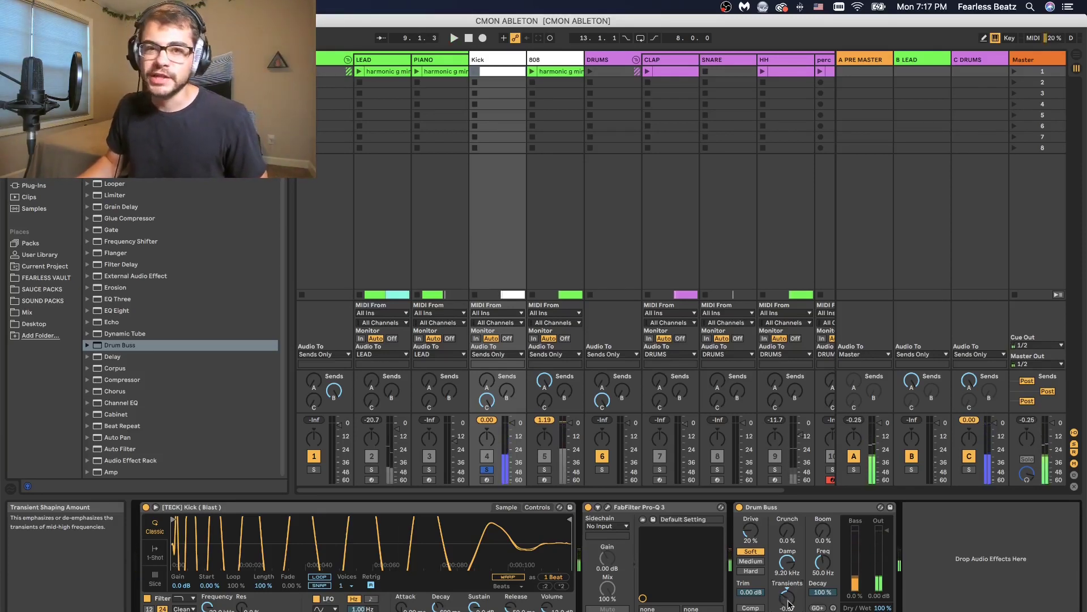
Tune the kick's Drum Buss by ear to Transients 0.22, Drive 10% and Boom frequency 66.3 Hz
{"action": "left_click_drag", "start_coordinate": [789, 600], "coordinate": [788, 599]}
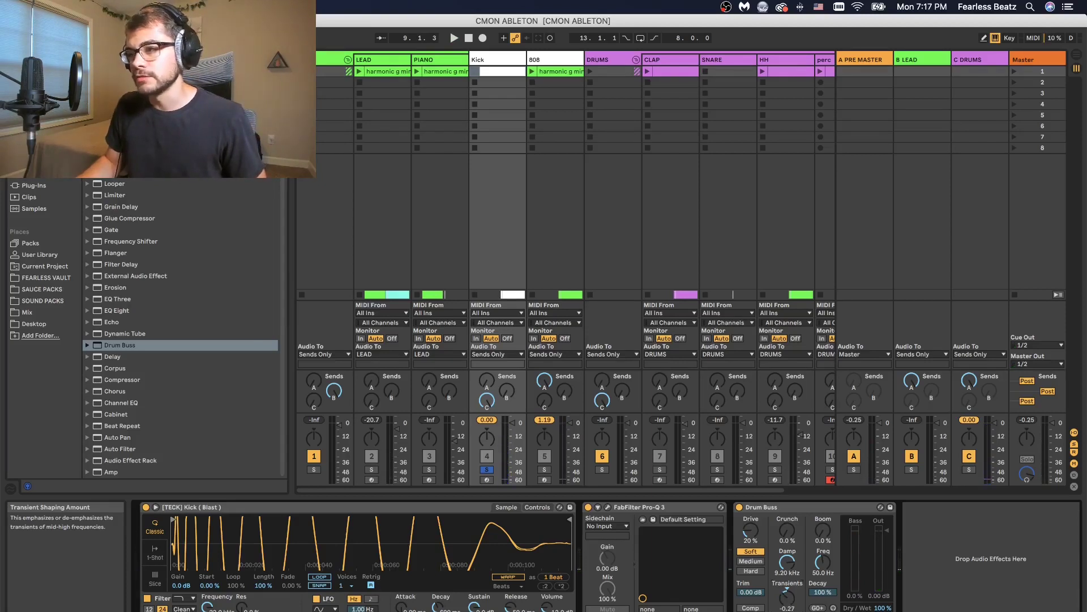
{"action": "key", "text": "space"}
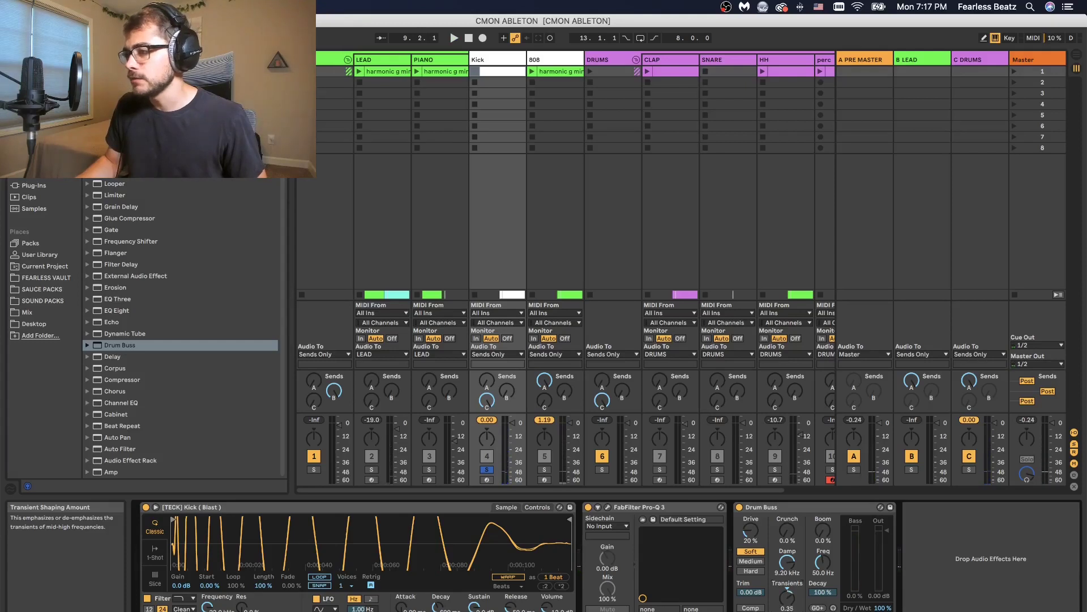
{"action": "key", "text": "space"}
{"action": "left_click_drag", "start_coordinate": [789, 600], "coordinate": [788, 600]}
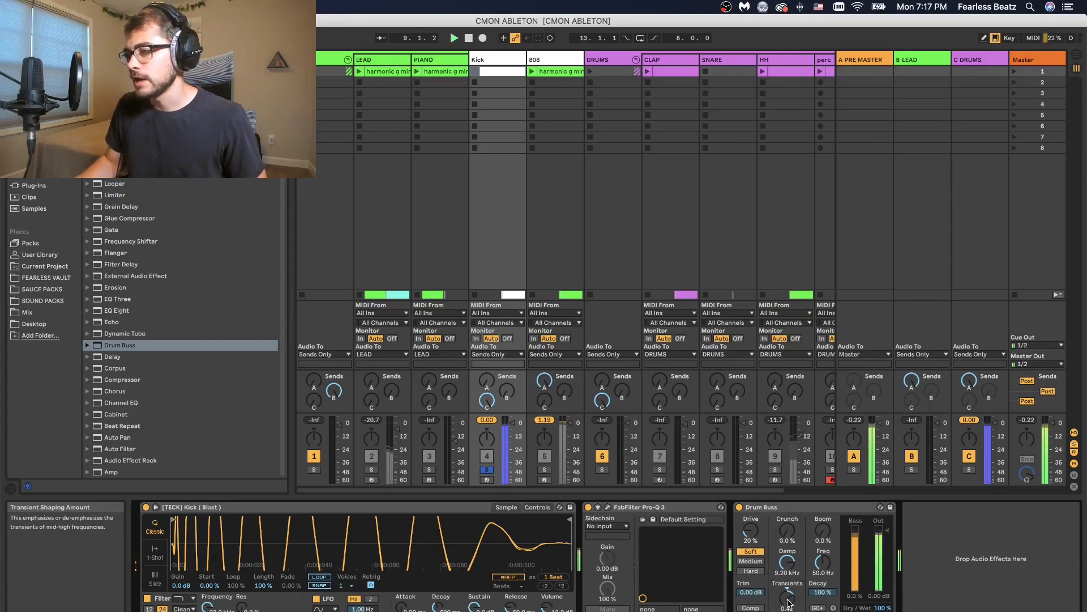
{"action": "key", "text": "space"}
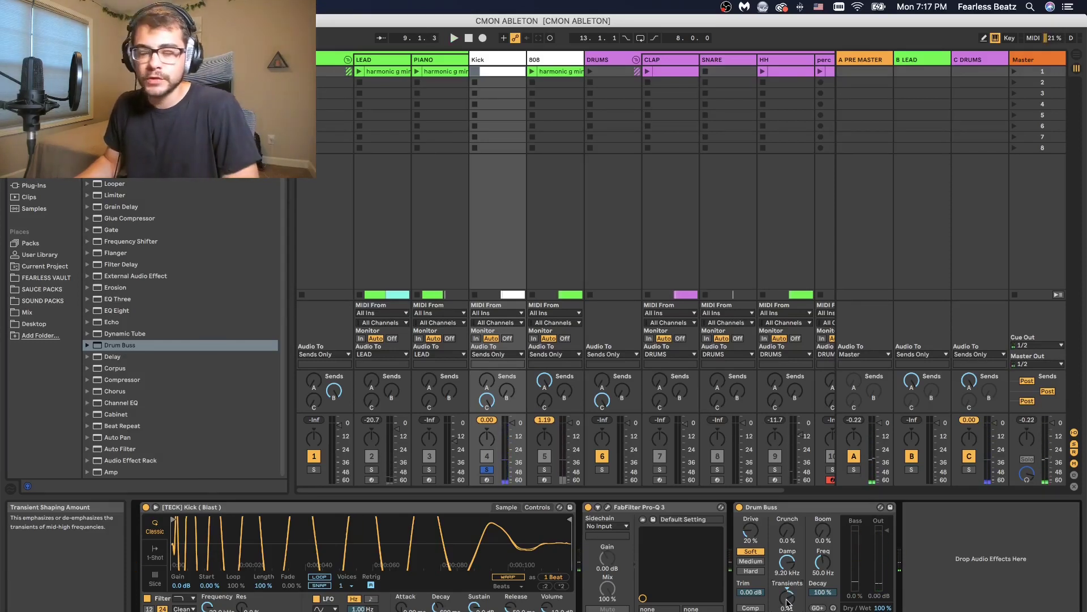
{"action": "key", "text": "space"}
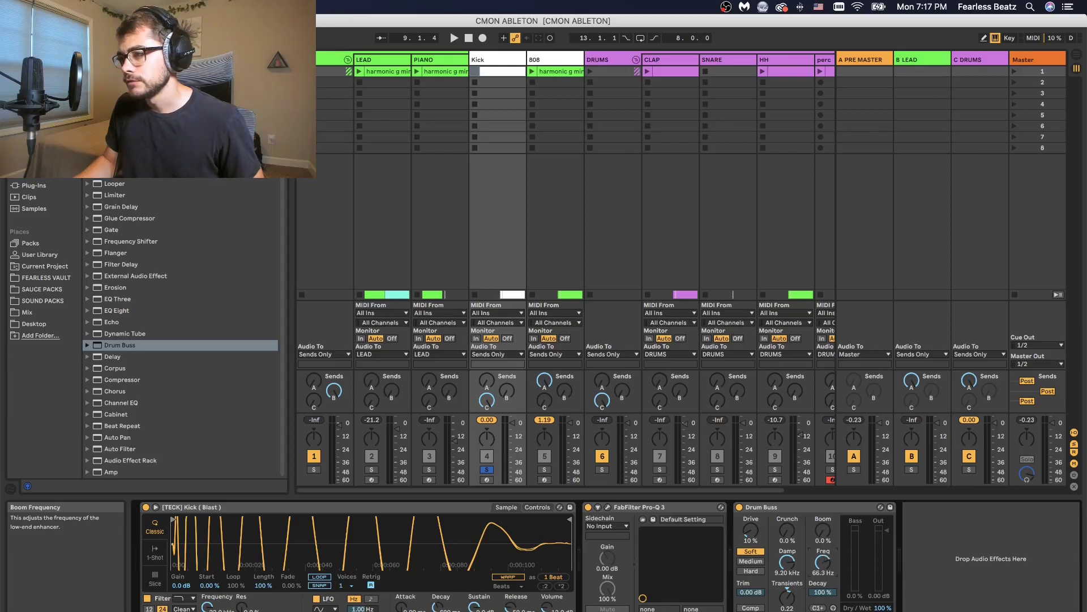
Audition the kick with Drum Buss's Boom at 100%, and reduce the Boom amount to 8.7%
{"action": "key", "text": "space"}
{"action": "left_click_drag", "start_coordinate": [823, 531], "coordinate": [823, 470]}
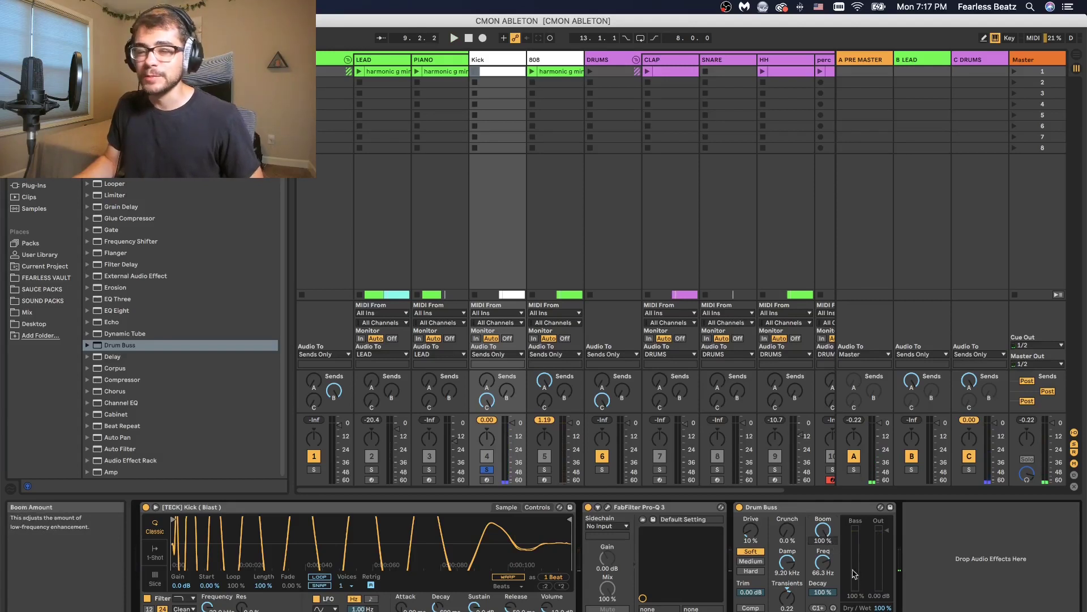
{"action": "key", "text": "space"}
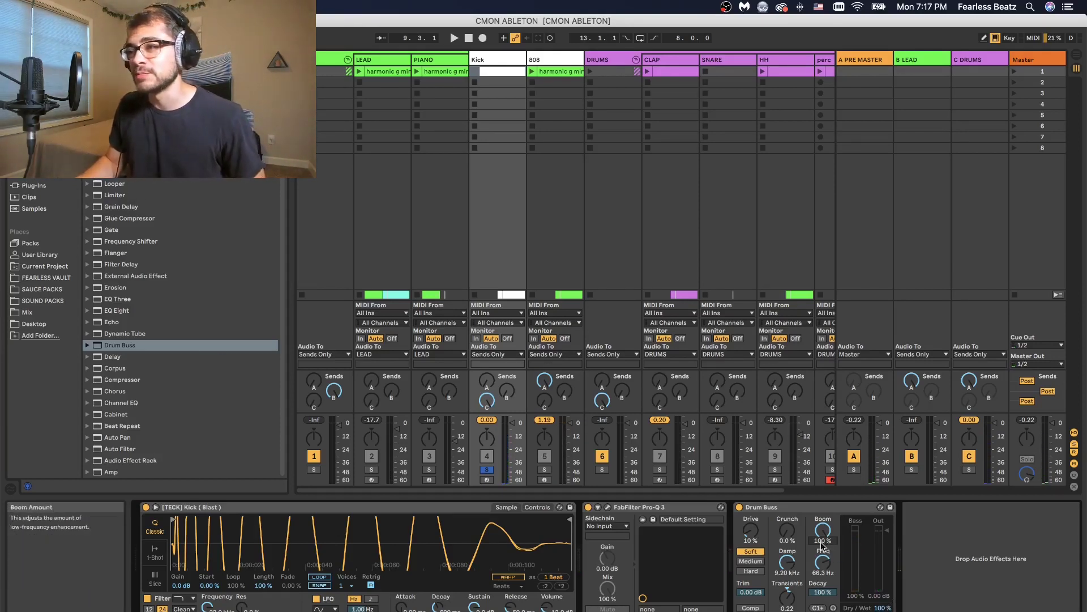
{"action": "left_click_drag", "start_coordinate": [822, 545], "coordinate": [821, 550]}
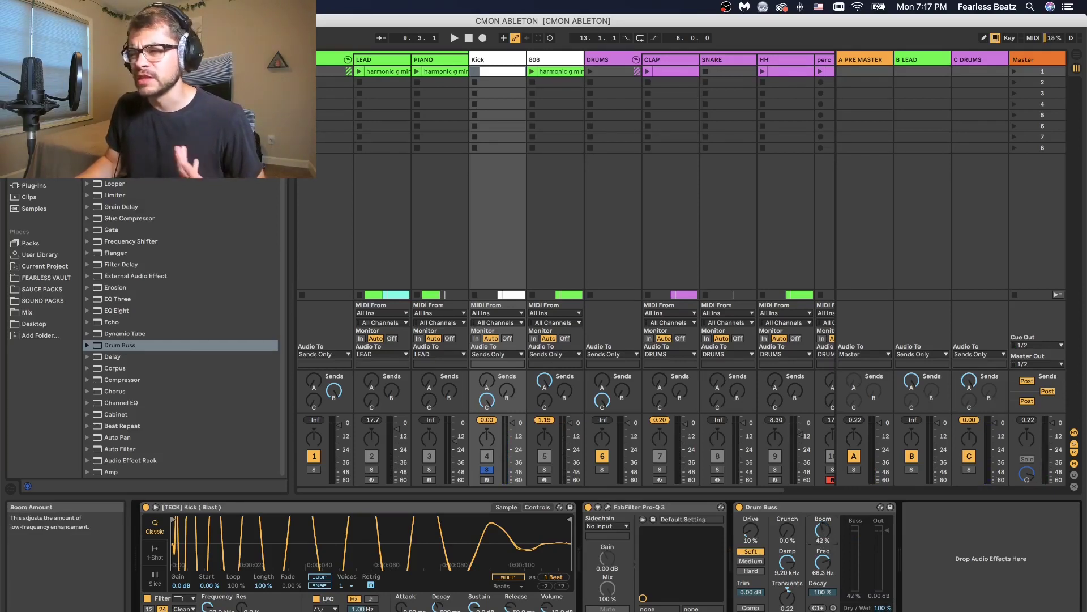
{"action": "mouse_move", "coordinate": [823, 531]}
{"action": "left_mouse_down"}
{"action": "mouse_move", "coordinate": [823, 560]}
{"action": "mouse_move", "coordinate": [820, 545]}
{"action": "left_mouse_up"}
{"action": "key", "text": "space"}
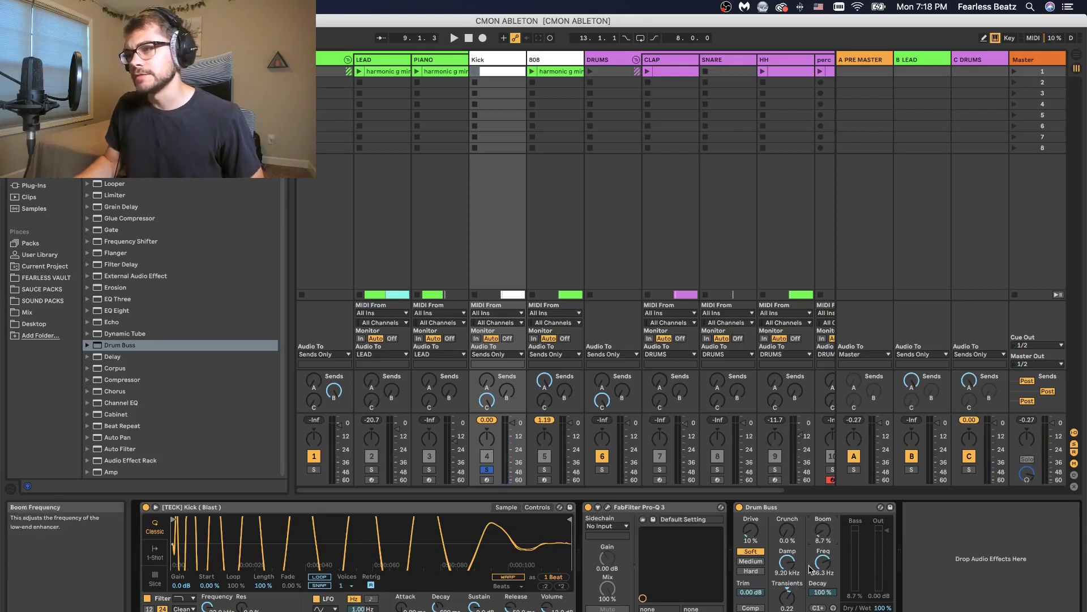
Compare Drum Buss's Hard and Medium distortion types on the playing kick, and return to Soft
{"action": "left_click", "coordinate": [751, 571]}
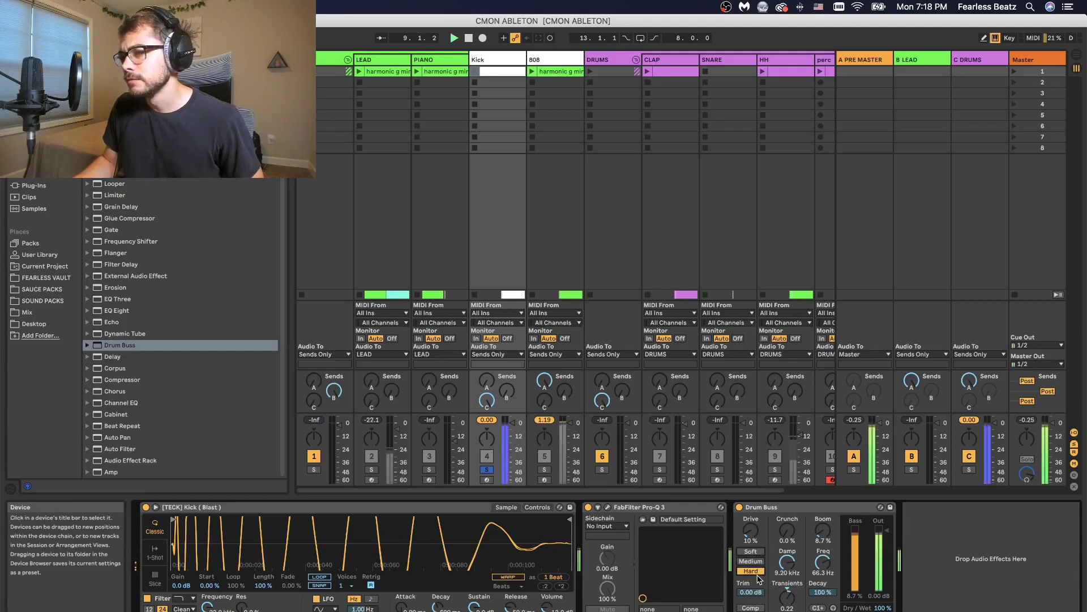
{"action": "left_click", "coordinate": [752, 561]}
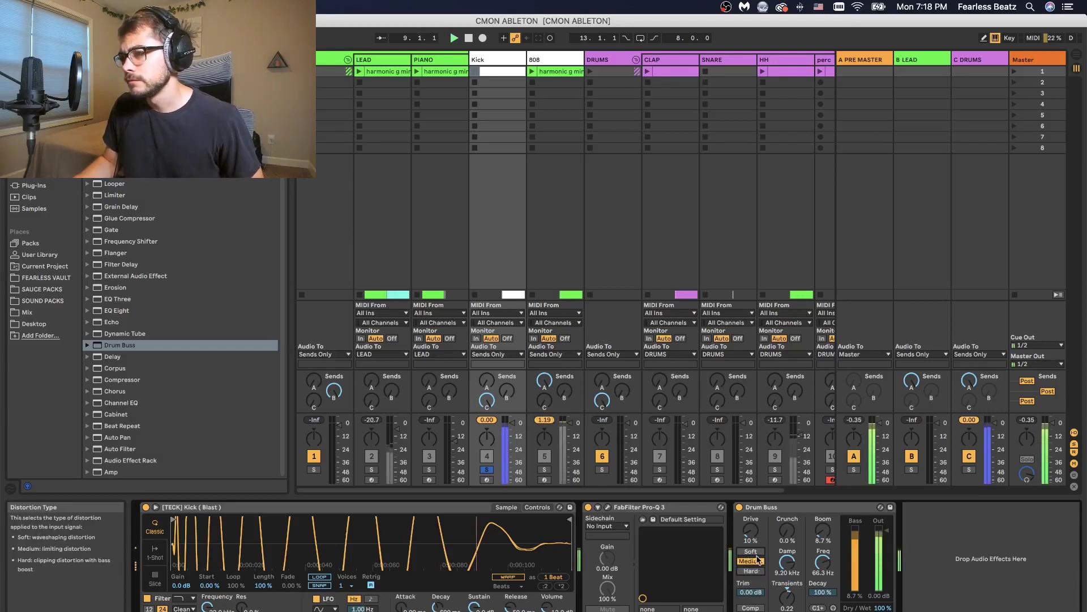
{"action": "left_click", "coordinate": [757, 552]}
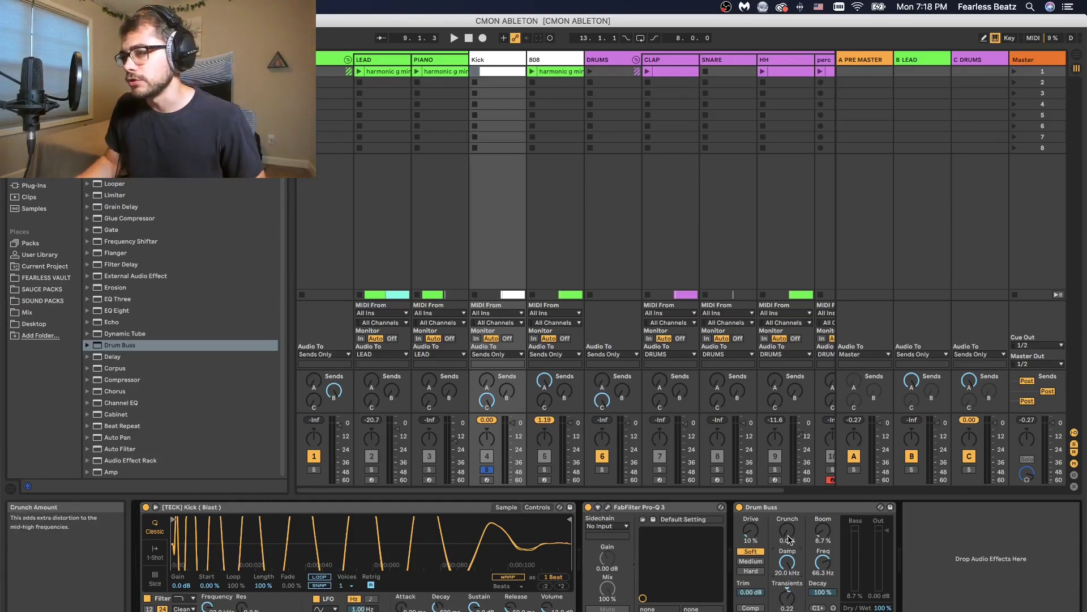
Set Drum Buss's Damp to 20.0 kHz and Crunch to 20%, and compare the kick with the device off and on
{"action": "mouse_move", "coordinate": [789, 539]}
{"action": "left_mouse_down"}
{"action": "mouse_move", "coordinate": [789, 513]}
{"action": "mouse_move", "coordinate": [787, 527]}
{"action": "left_mouse_up"}
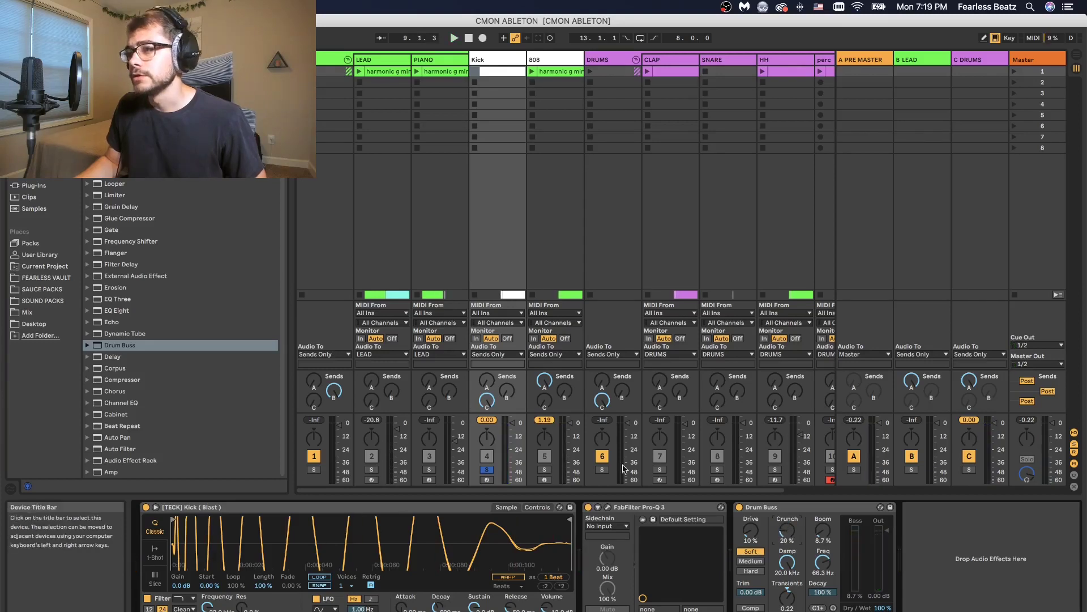
{"action": "left_click", "coordinate": [739, 507]}
{"action": "key", "text": "space"}
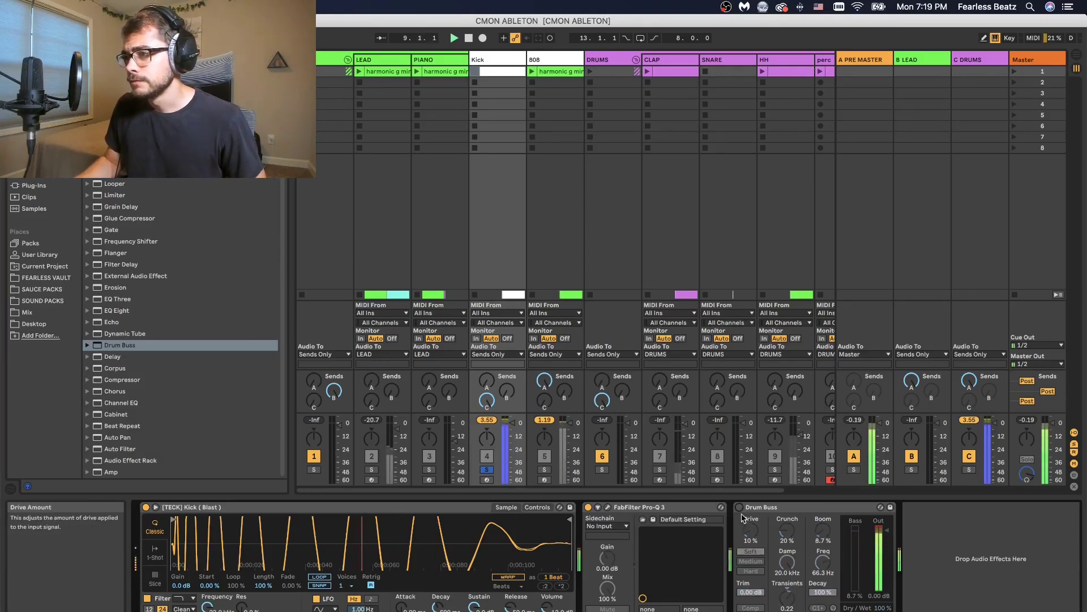
{"action": "left_click", "coordinate": [740, 508]}
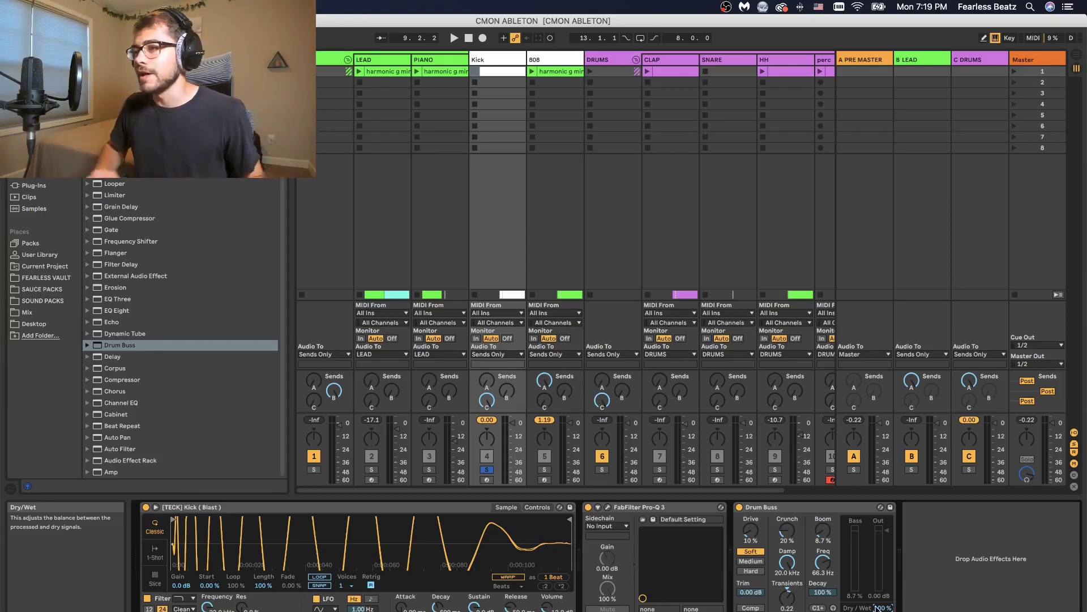
Set Drum Buss's Dry/Wet to 69% and compare the kick with the device bypassed and active
{"action": "key", "text": "space"}
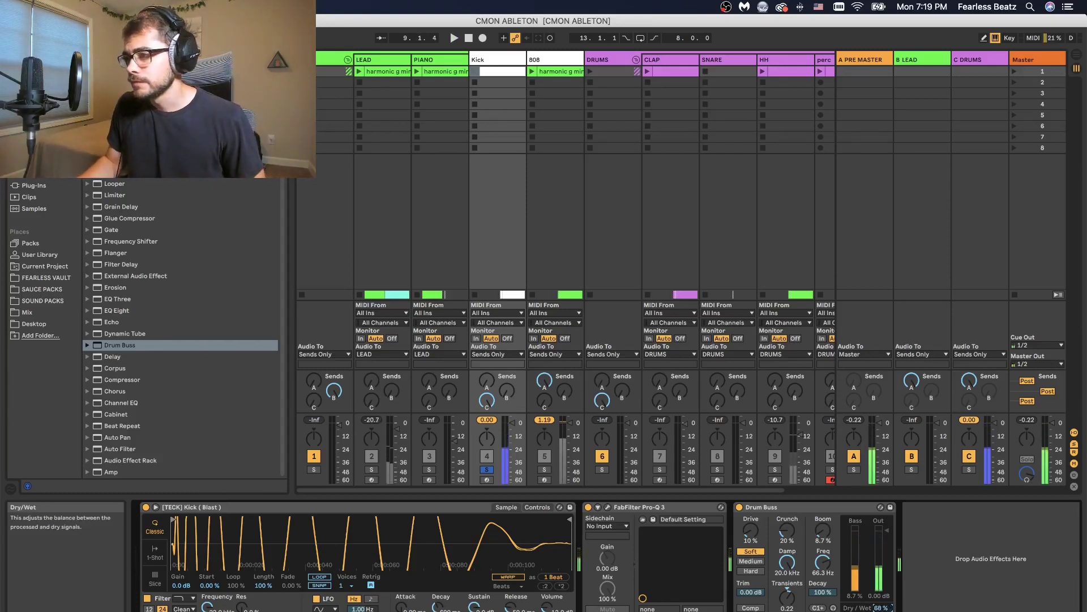
{"action": "left_click_drag", "start_coordinate": [884, 608], "coordinate": [884, 608]}
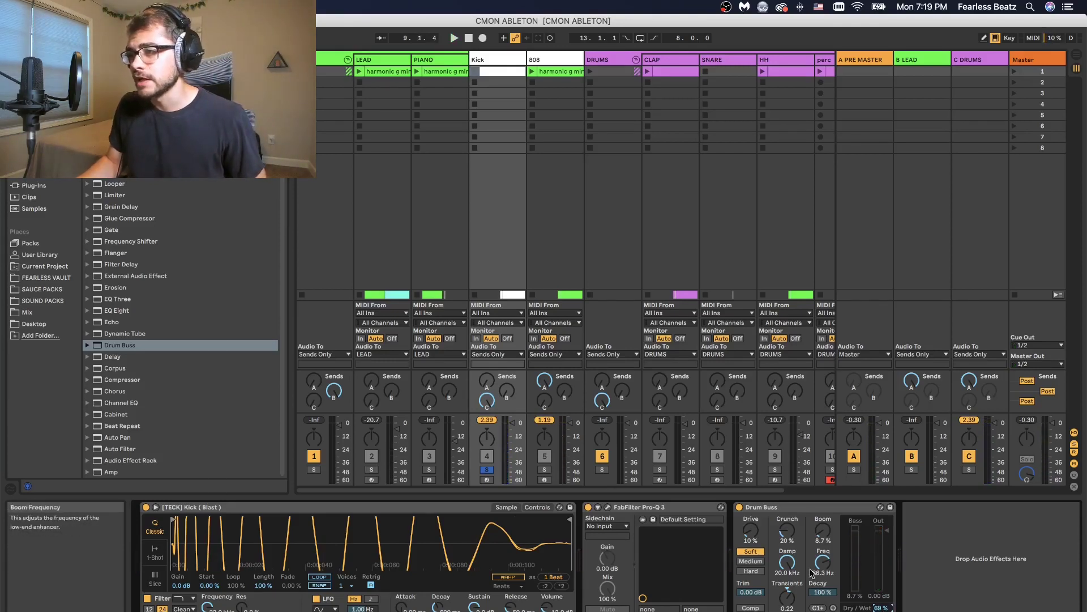
{"action": "key", "text": "space"}
{"action": "left_click", "coordinate": [740, 508]}
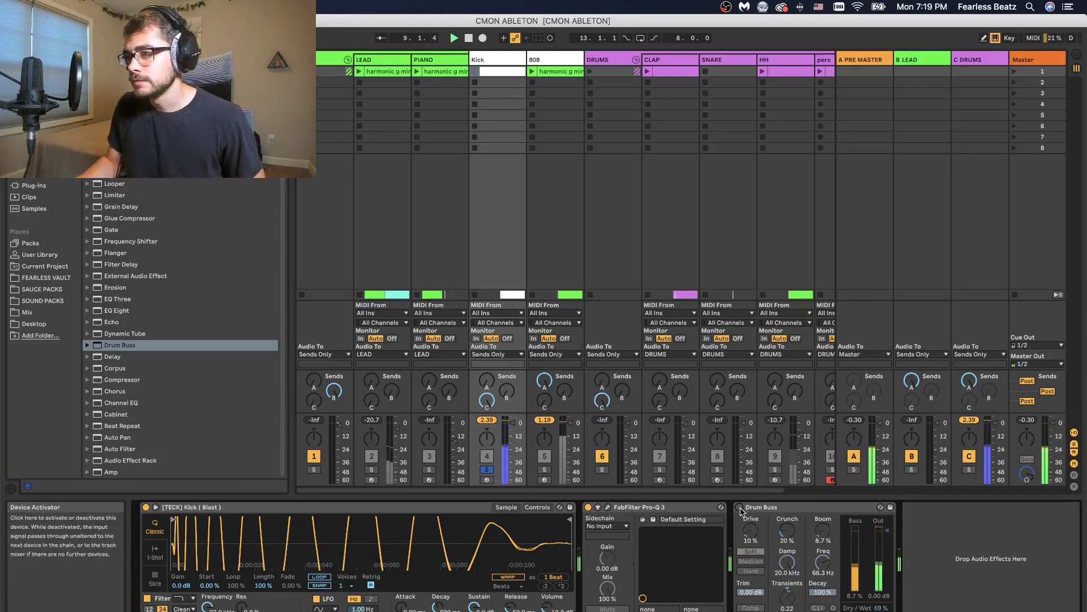
{"action": "left_click", "coordinate": [740, 508]}
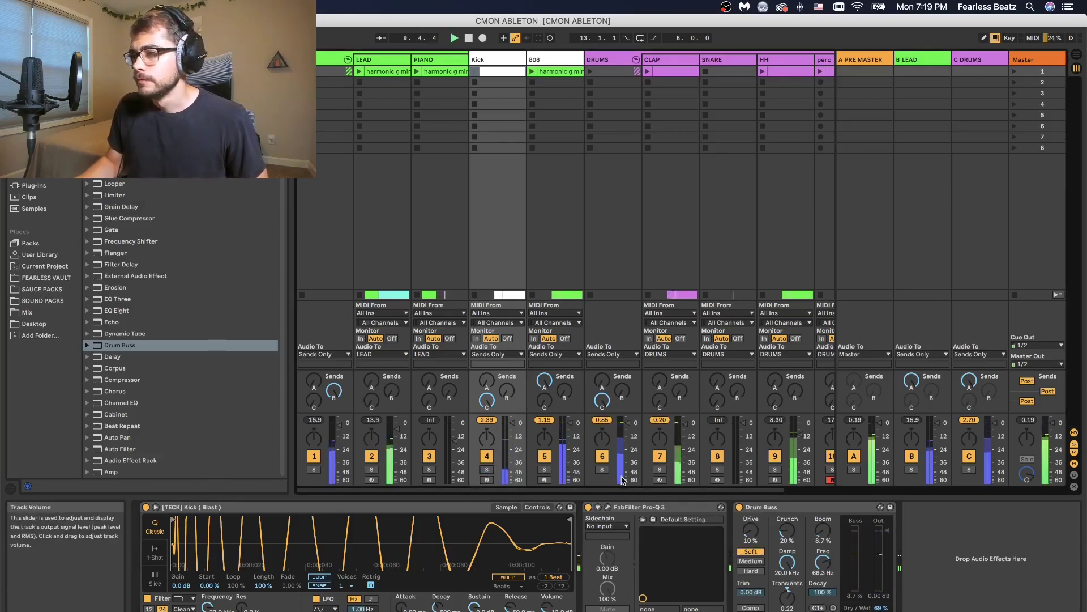
Unsolo the Kick track and compare the full mix with its Drum Buss off and on
{"action": "left_click", "coordinate": [740, 507]}
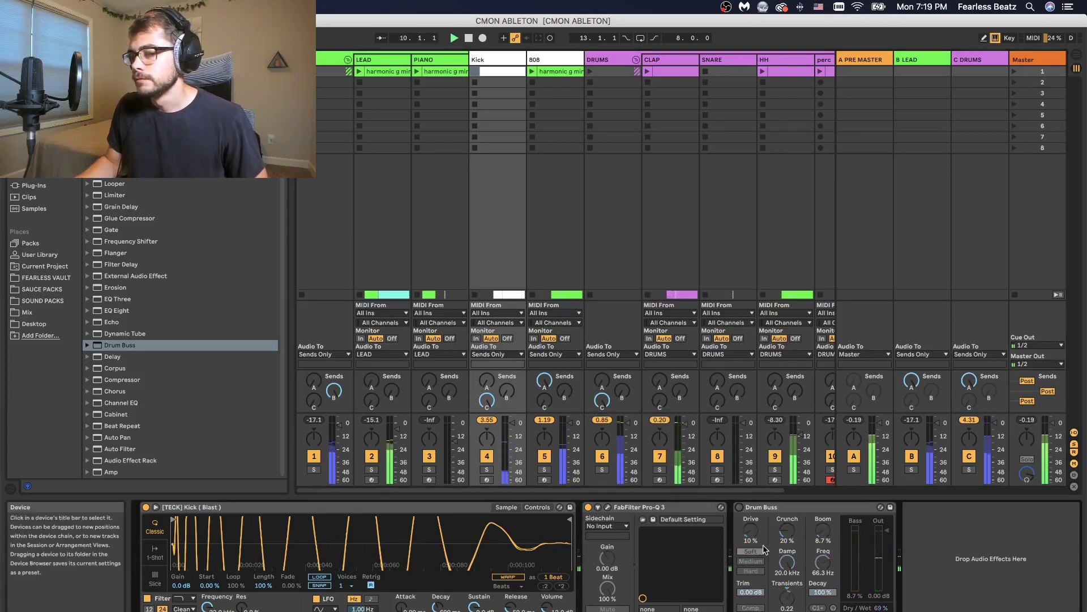
{"action": "key", "text": "space"}
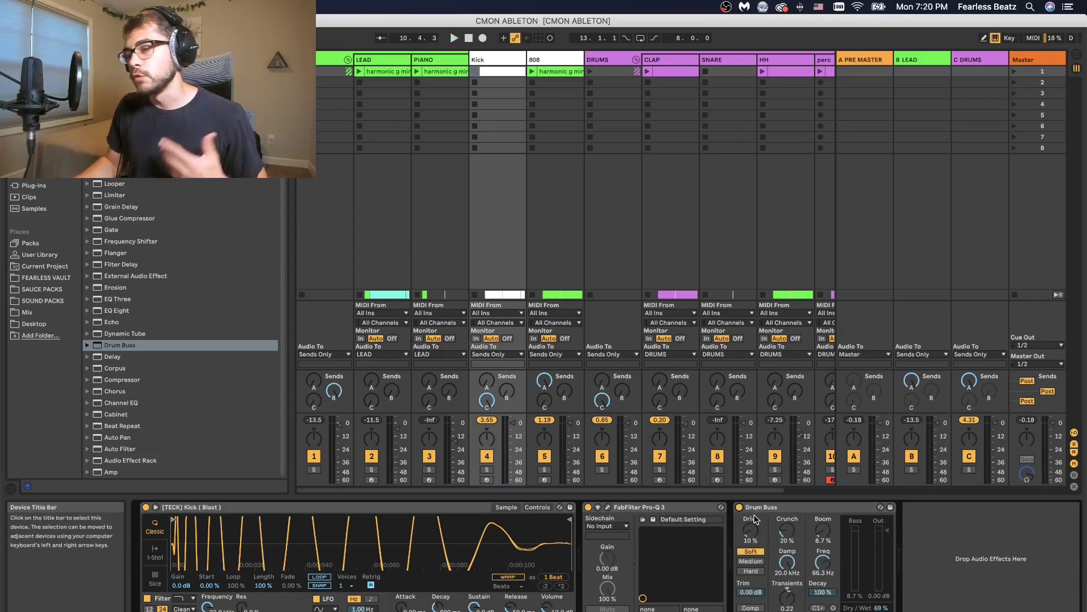
{"action": "left_click", "coordinate": [739, 507]}
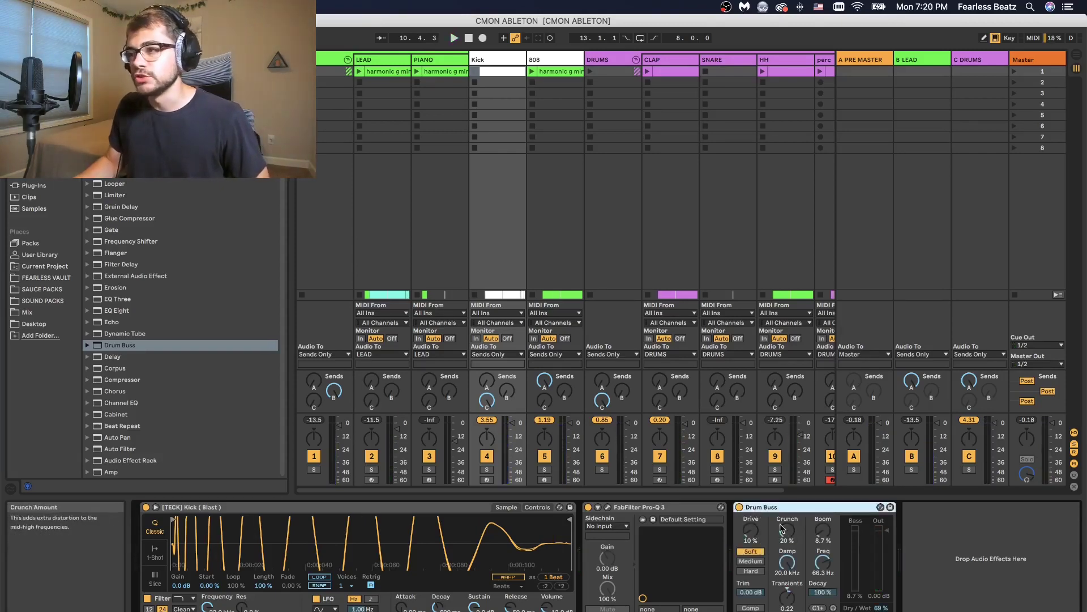
Examine the CLAP, SNARE, HH and perc tracks that make up the DRUMS group
{"action": "left_click", "coordinate": [593, 175]}
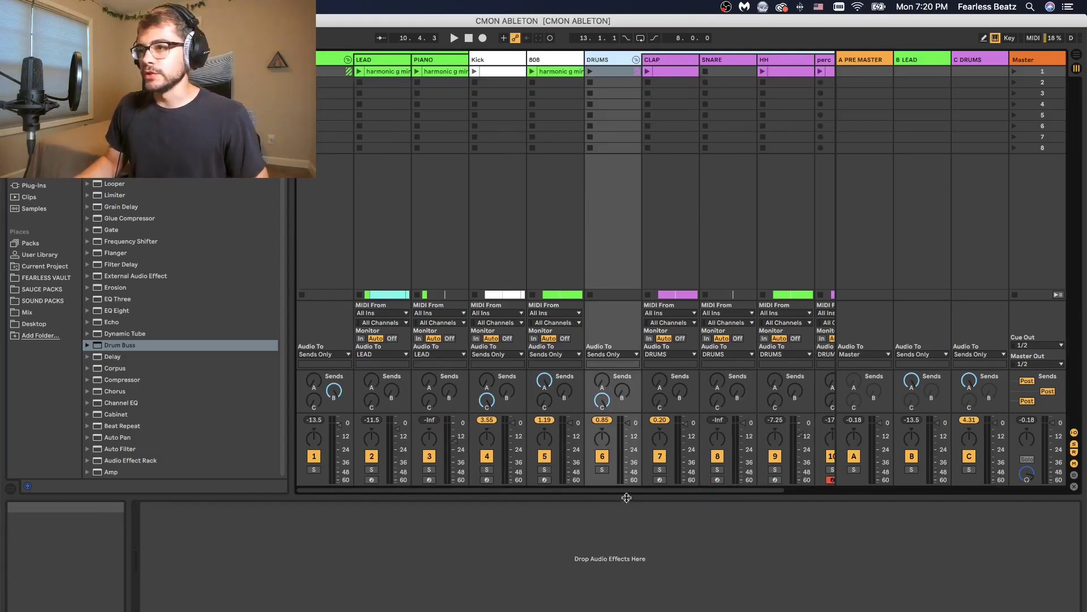
{"action": "left_click_drag", "start_coordinate": [627, 491], "coordinate": [679, 490]}
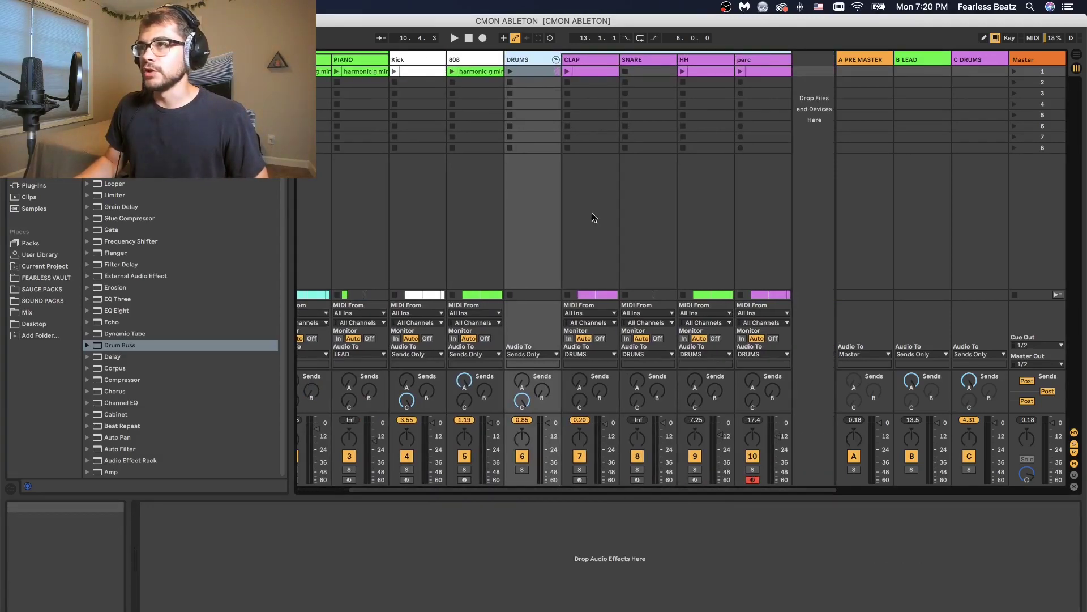
{"action": "left_click", "coordinate": [596, 59]}
{"action": "left_click", "coordinate": [650, 64]}
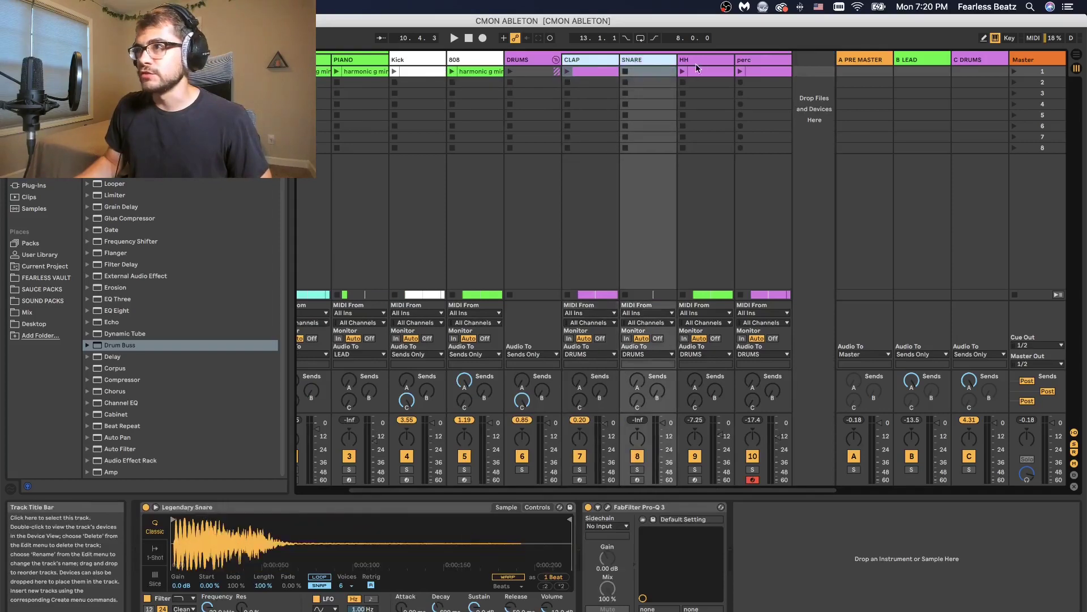
{"action": "left_click", "coordinate": [699, 60]}
{"action": "left_click", "coordinate": [742, 61]}
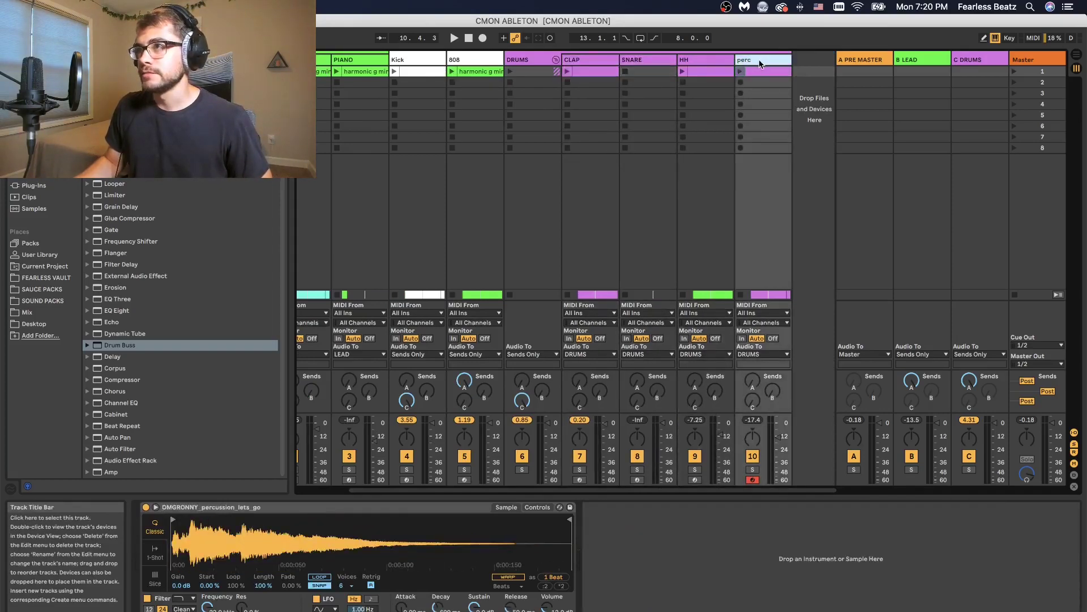
{"action": "left_click", "coordinate": [592, 60], "text": "shift"}
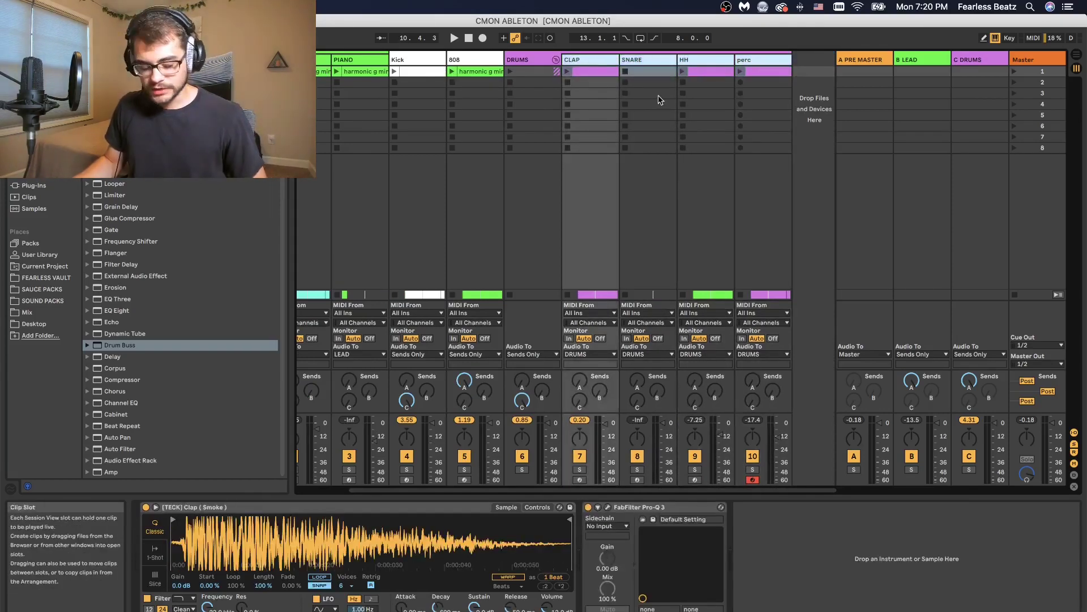
Add Drum Buss to the DRUMS group track and solo that group
{"action": "left_click", "coordinate": [517, 59]}
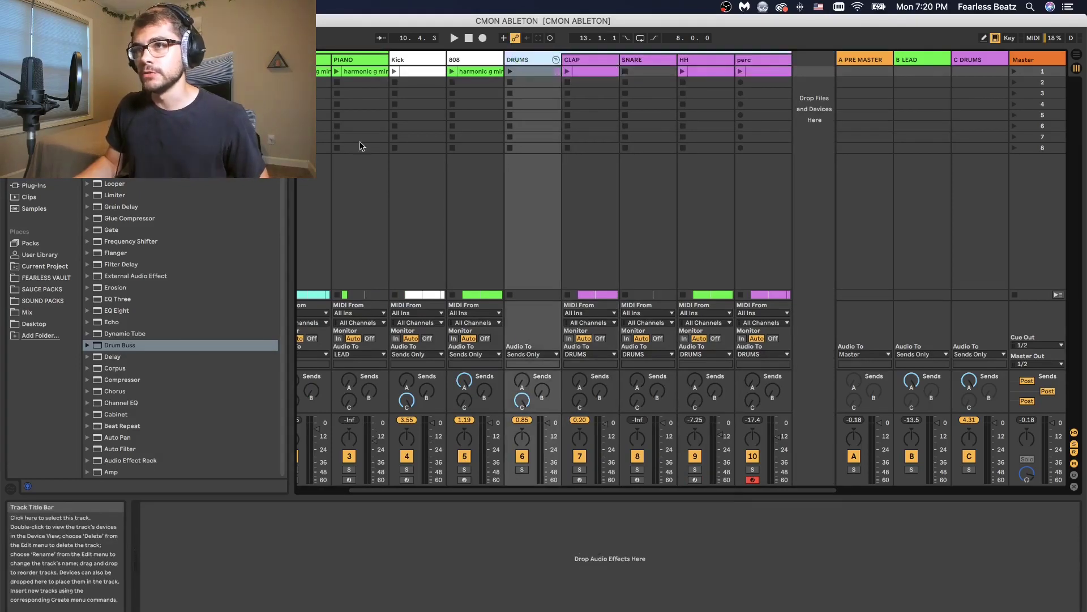
{"action": "double_click", "coordinate": [120, 346]}
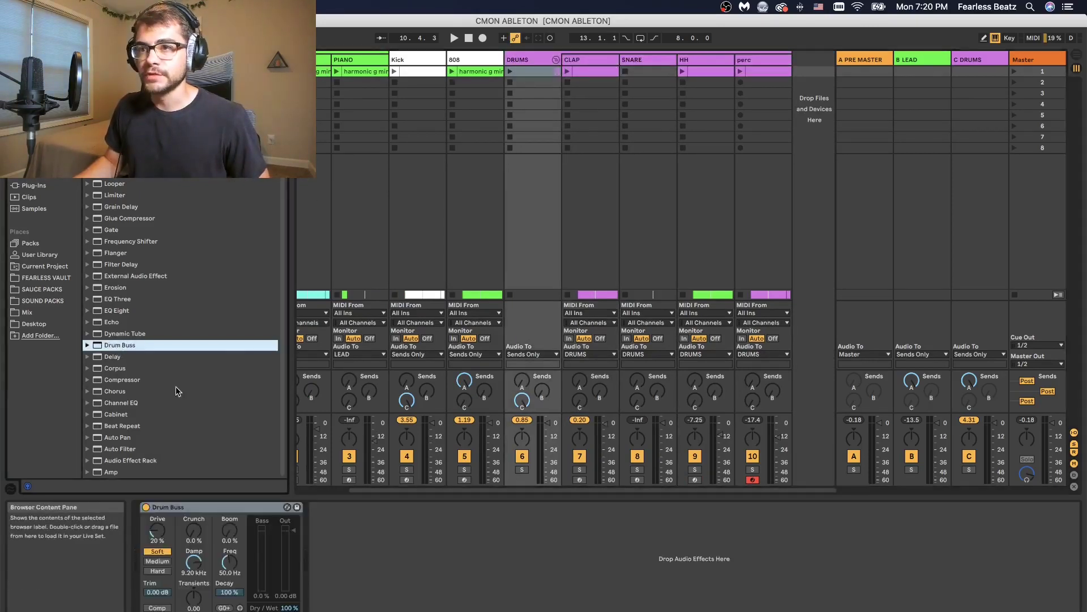
{"action": "left_click", "coordinate": [522, 469]}
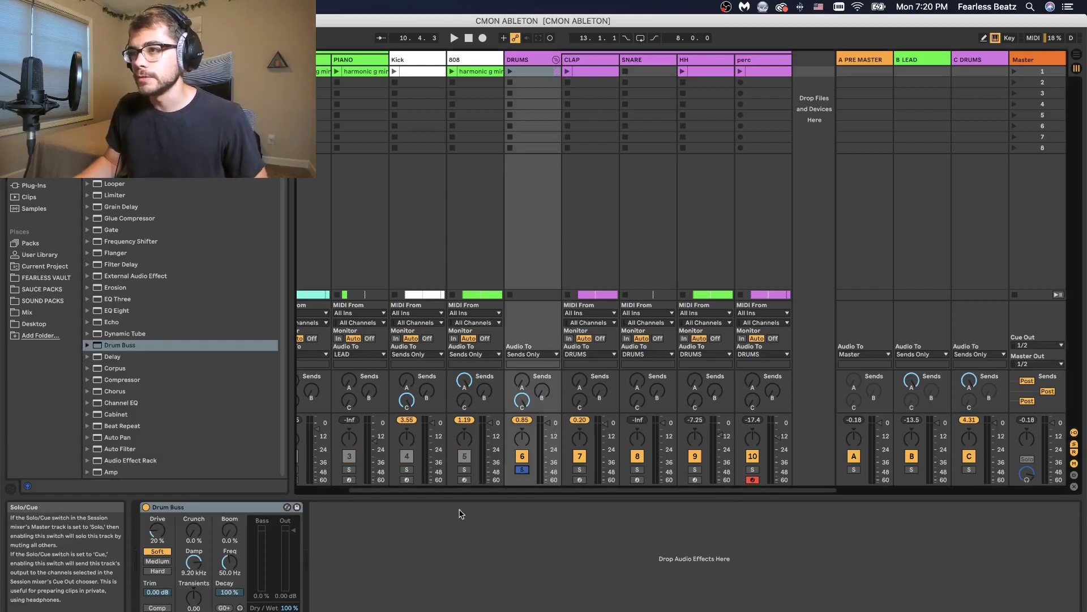
Compare the soloed DRUMS group during playback with its Drum Buss bypassed and active
{"action": "left_click", "coordinate": [146, 507]}
{"action": "key", "text": "space"}
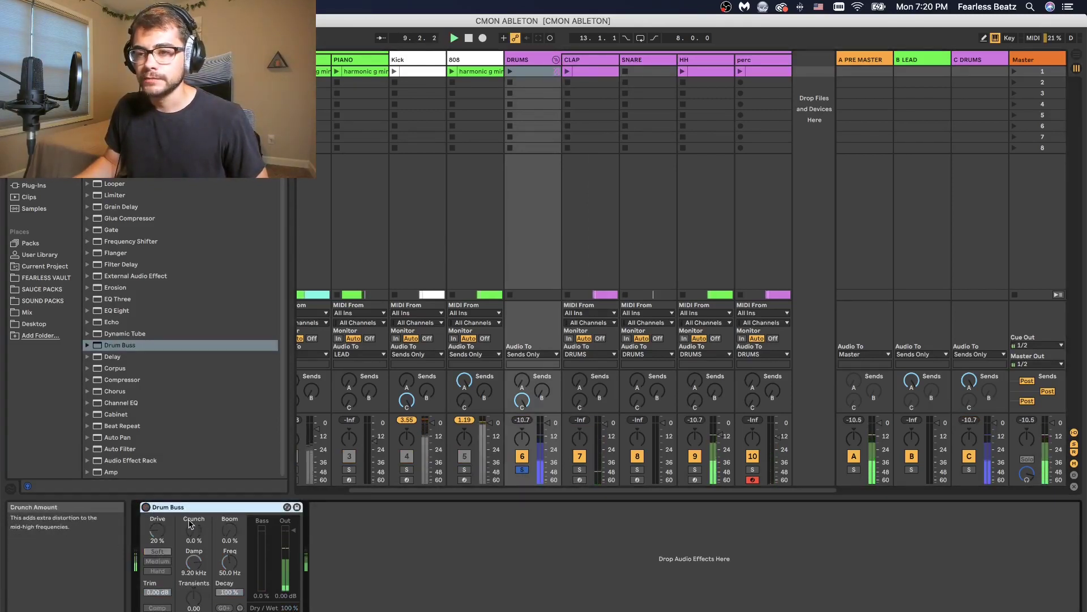
{"action": "left_click", "coordinate": [146, 508]}
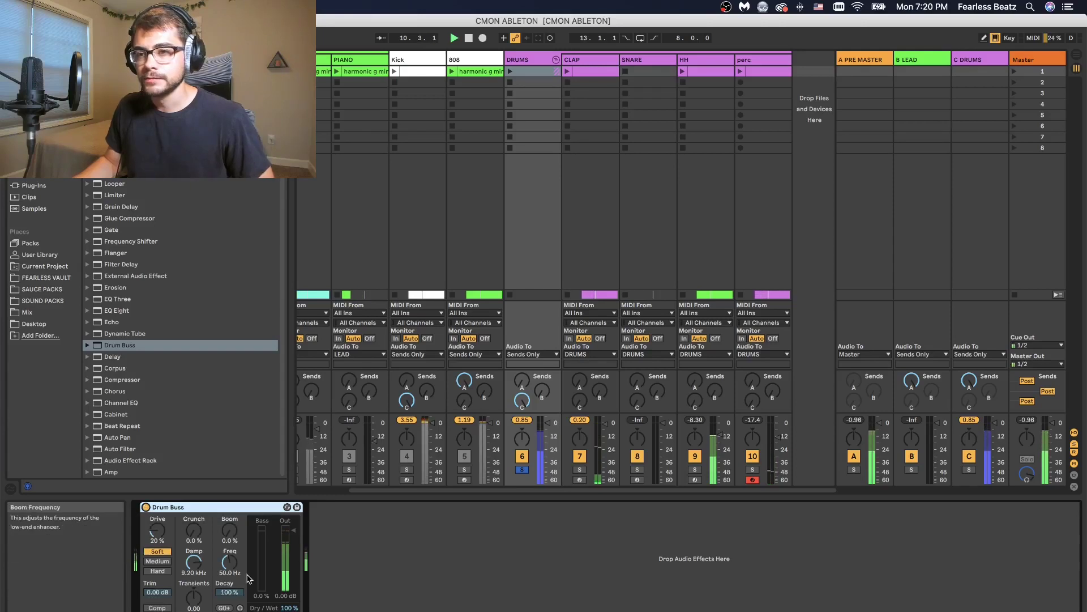
Shape the DRUMS group's Drum Buss with Drive 12%, Crunch 20%, Damp 20.0 kHz, Transients -0.27 and Boom 0.0%
{"action": "left_click_drag", "start_coordinate": [182, 532], "coordinate": [182, 527]}
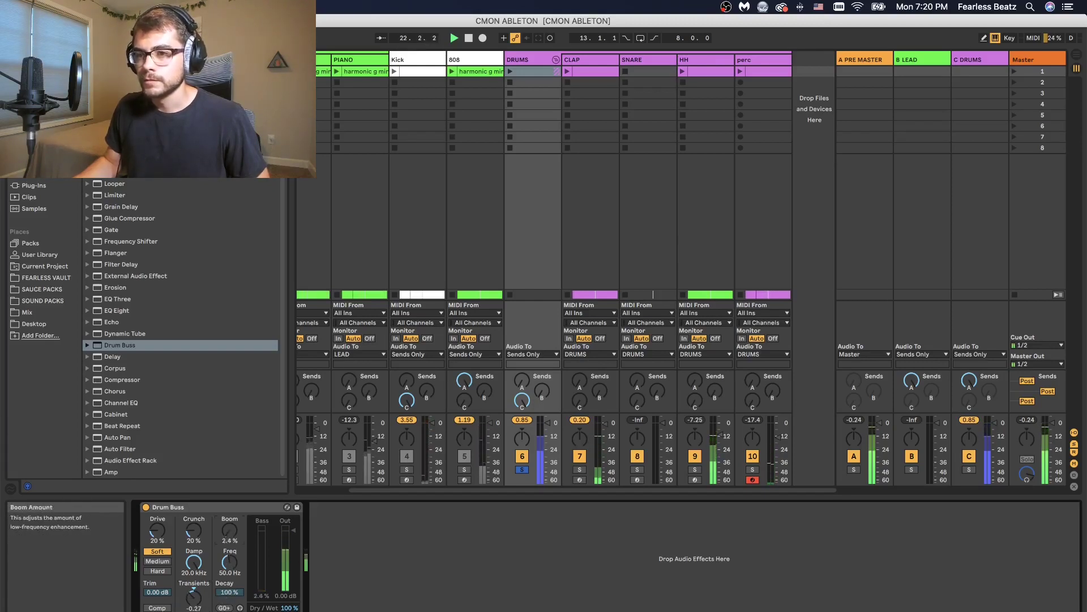
{"action": "left_click_drag", "start_coordinate": [230, 529], "coordinate": [229, 513]}
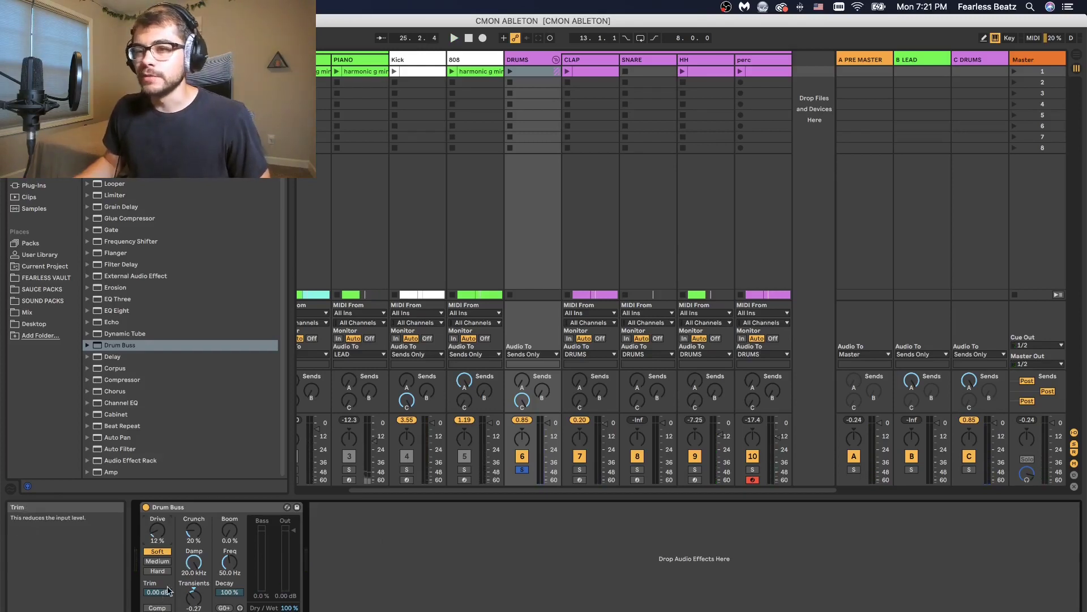
Check the DRUMS group's peak level during playback with Drum Buss bypassed, and reactivate the effect
{"action": "left_click", "coordinate": [146, 508]}
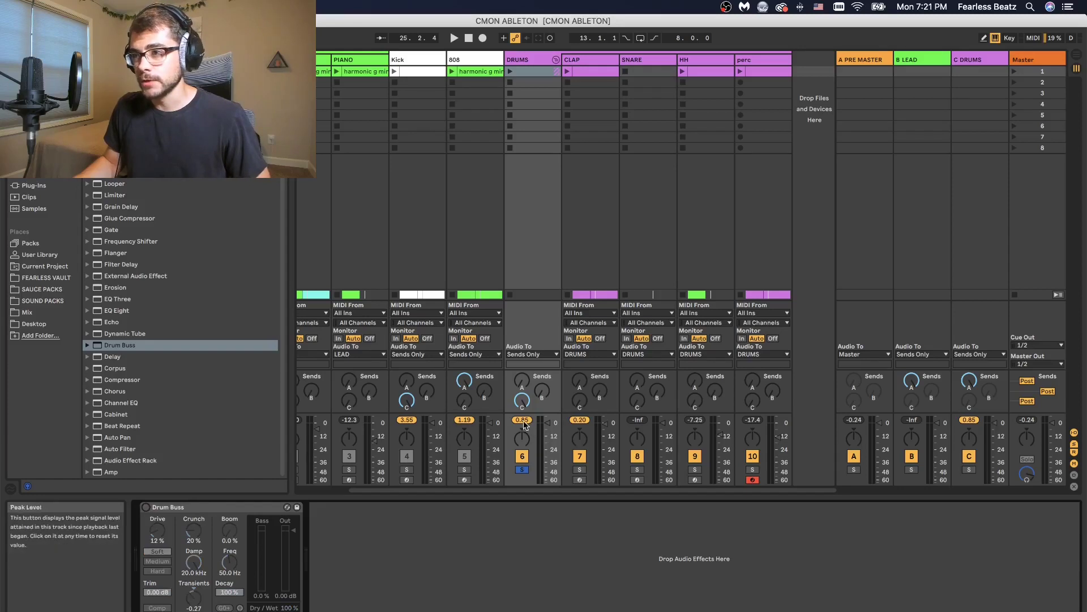
{"action": "key", "text": "space"}
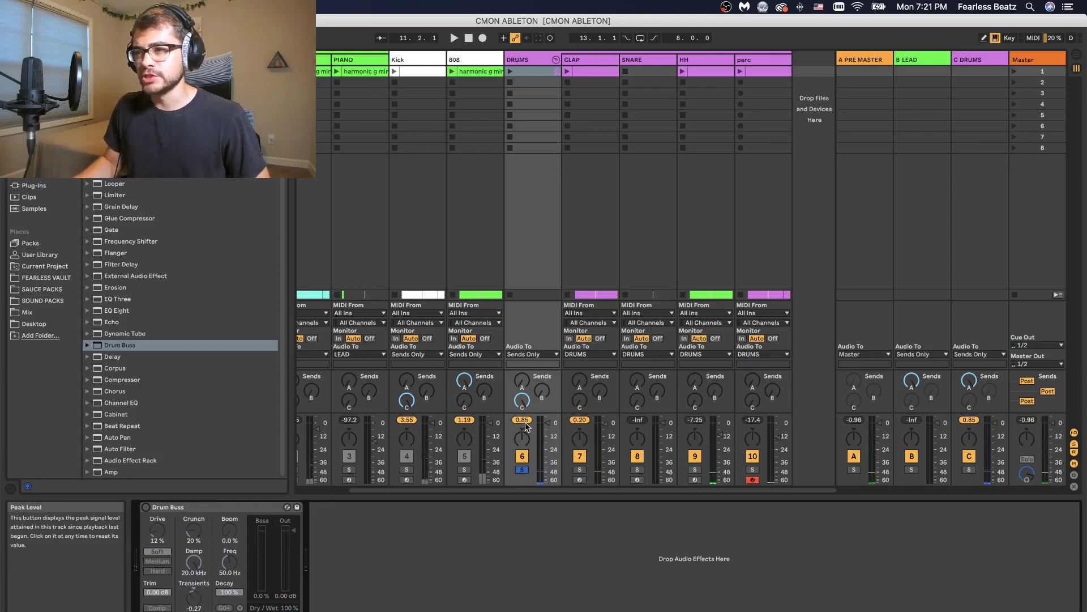
{"action": "left_click", "coordinate": [146, 507]}
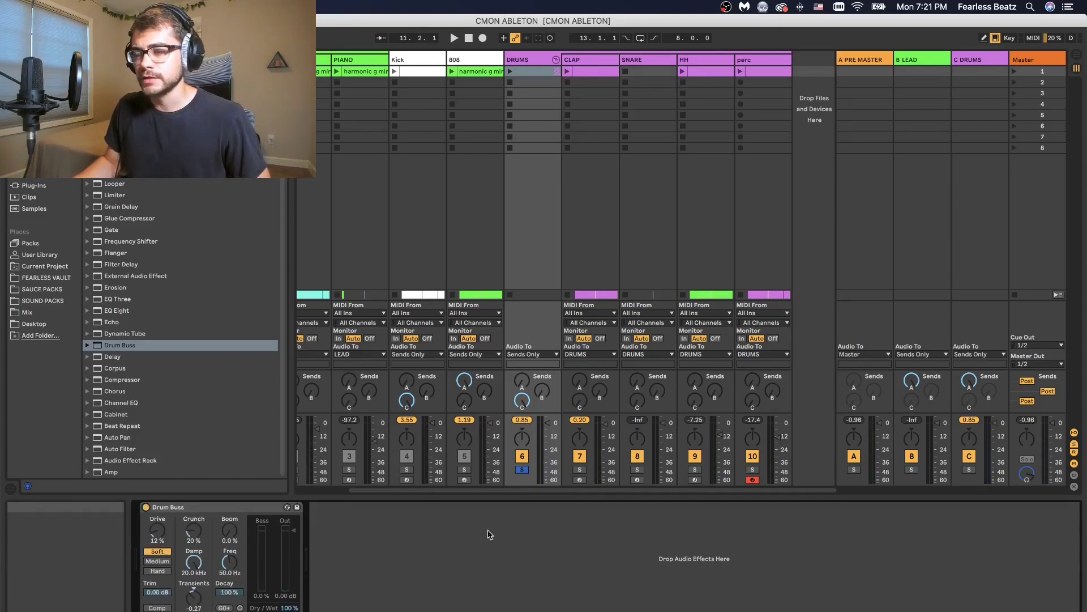
Lower the Drum Buss Trim to -10.3 dB while playing the soloed DRUMS group to match its bypassed level
{"action": "key", "text": "space"}
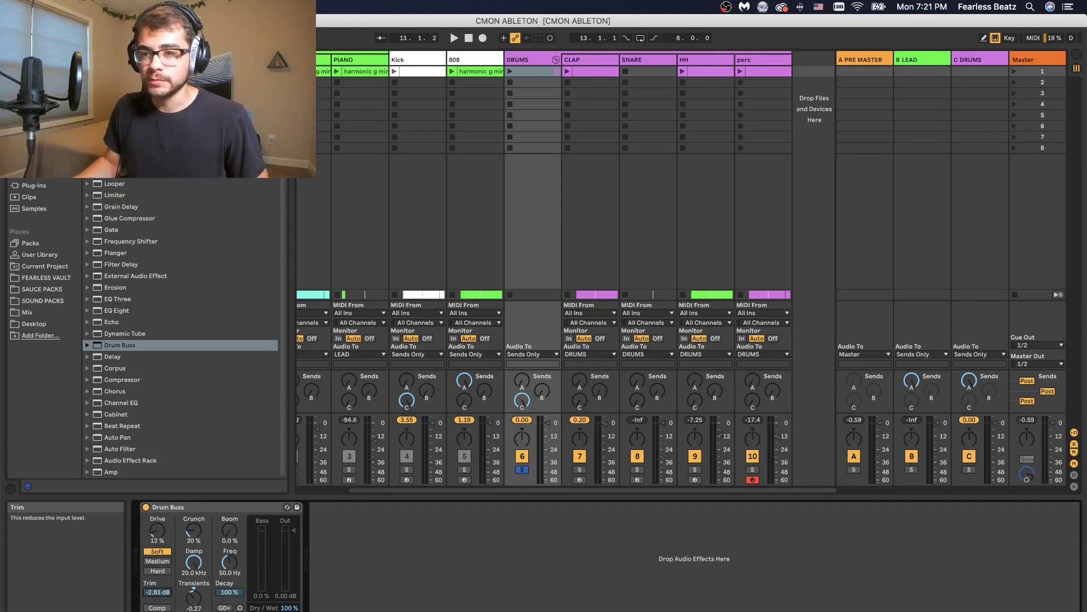
{"action": "key", "text": "space"}
{"action": "mouse_move", "coordinate": [157, 592]}
{"action": "left_mouse_down"}
{"action": "mouse_move", "coordinate": [158, 609]}
{"action": "mouse_move", "coordinate": [164, 595]}
{"action": "left_mouse_up"}
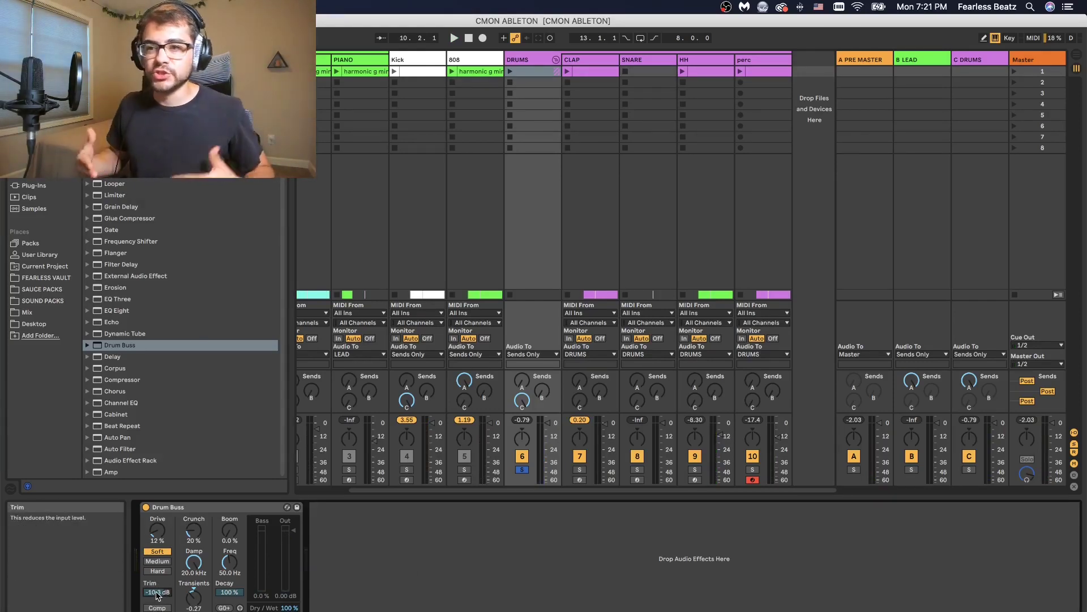
Compare the trimmed DRUMS group during playback with Drum Buss bypassed and active, and stop playback
{"action": "left_click", "coordinate": [146, 508]}
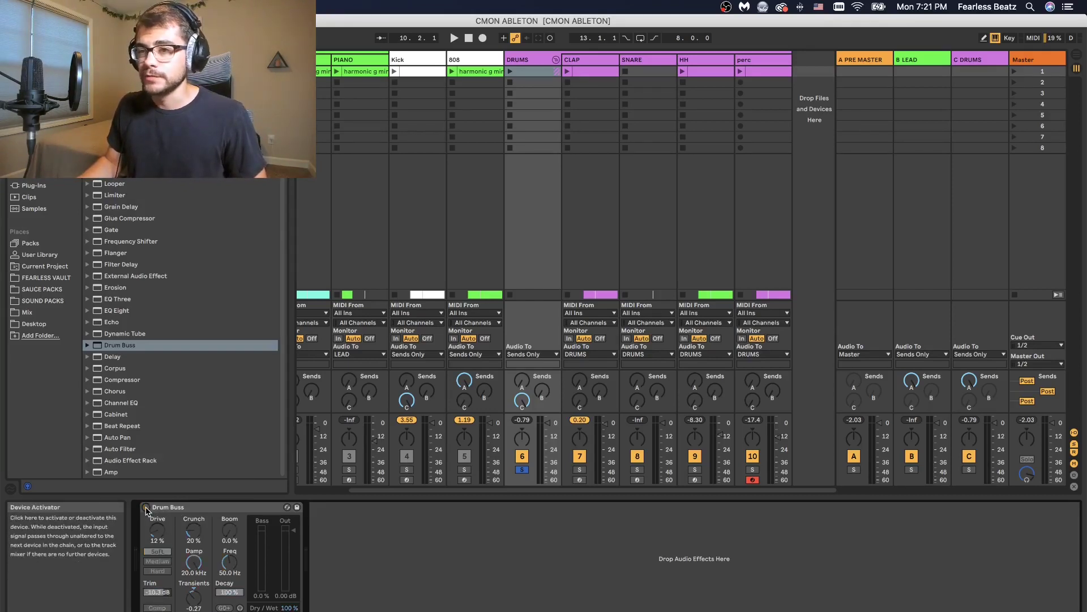
{"action": "key", "text": "space"}
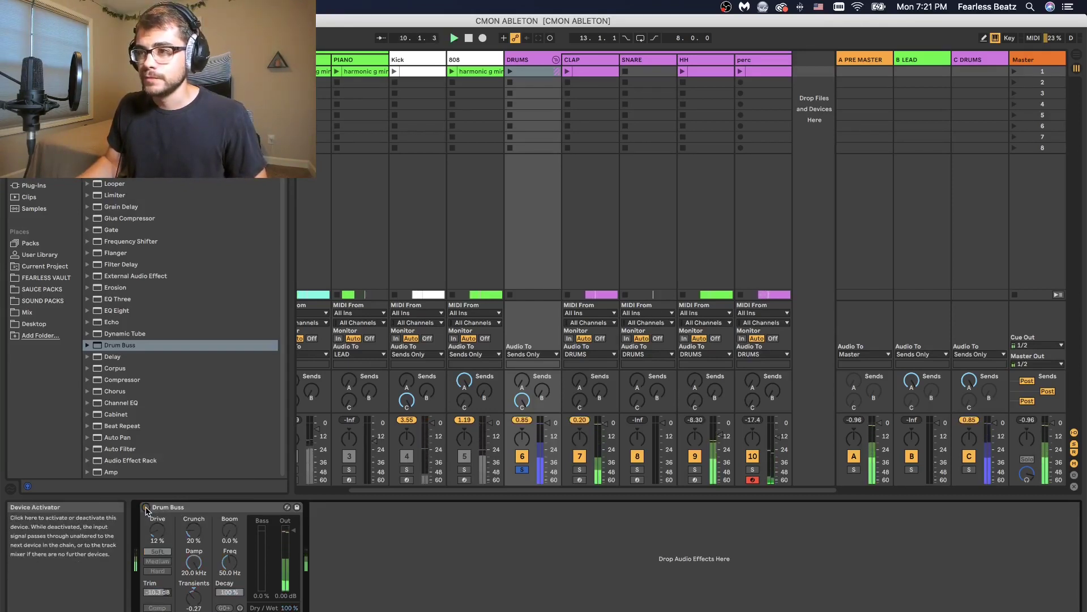
{"action": "left_click", "coordinate": [146, 508]}
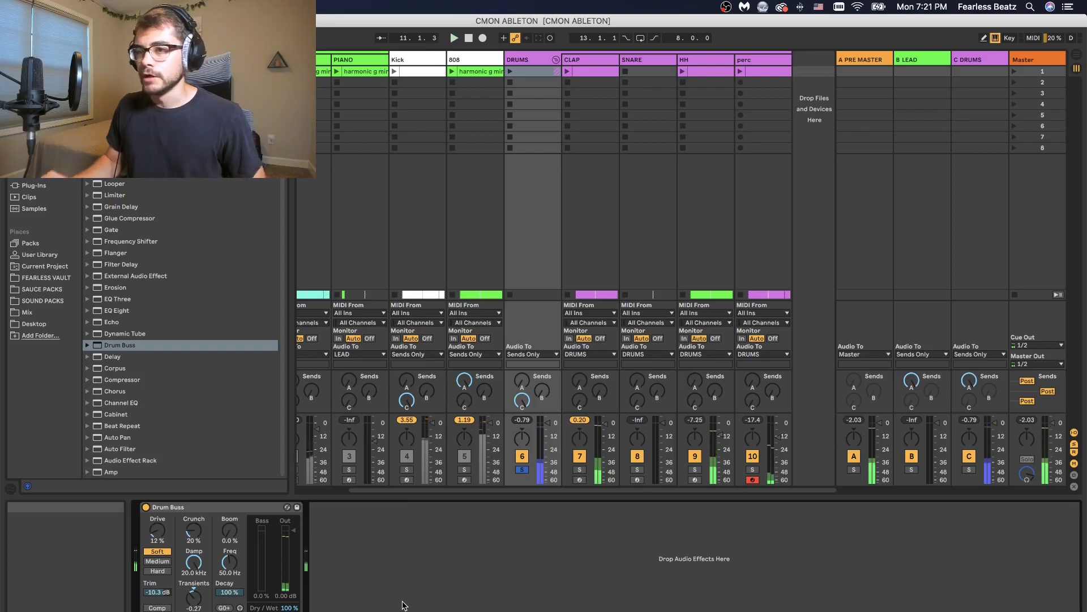
{"action": "key", "text": "space"}
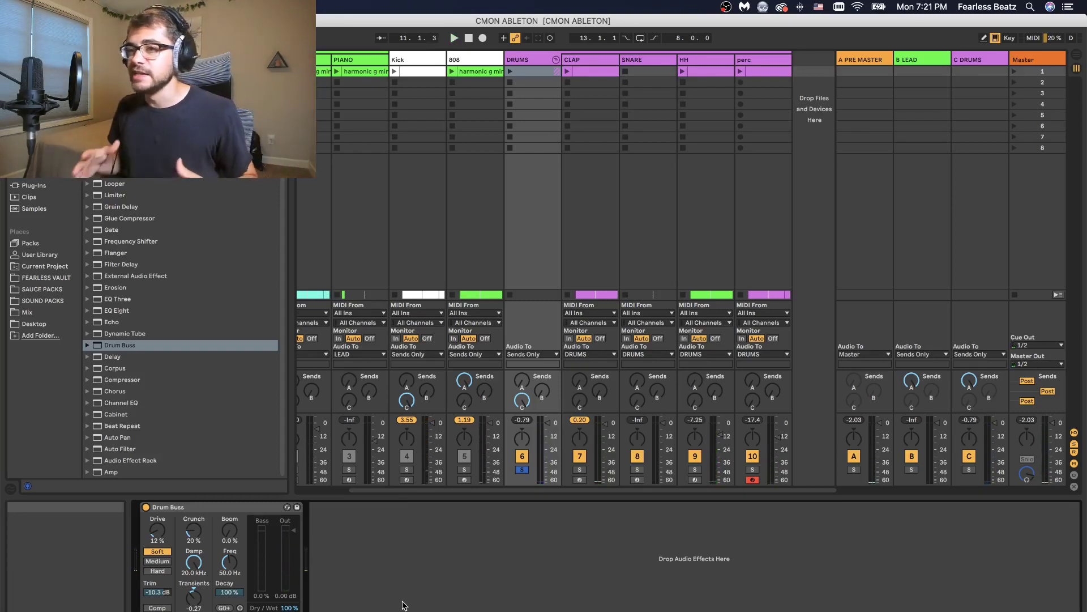